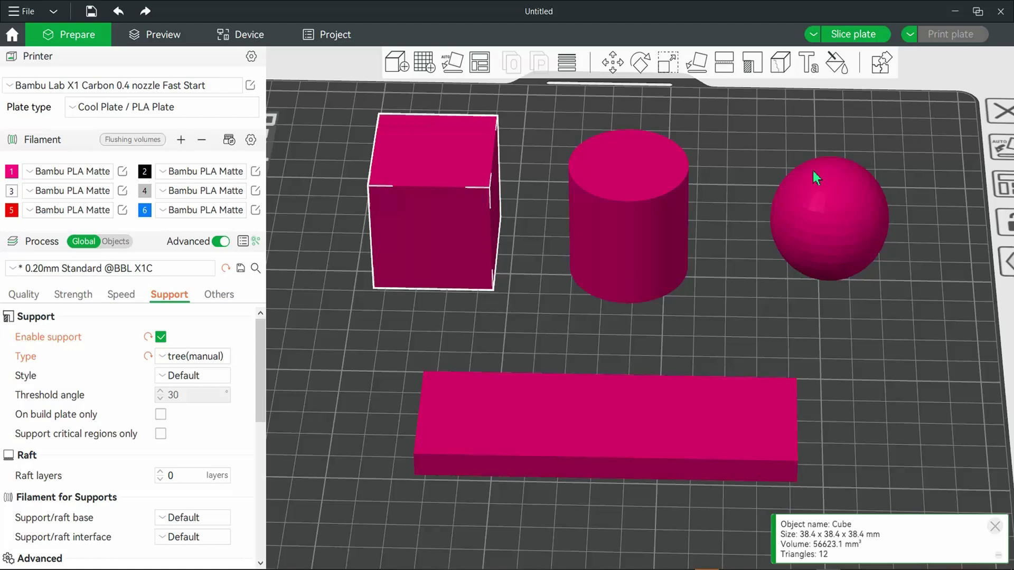
Step: Tilt the view, show per-object process settings, and select Cylinder, Sphere, bar, then the top Cube
{"action": "left_click_drag", "start_coordinate": [527, 181], "coordinate": [527, 207]}
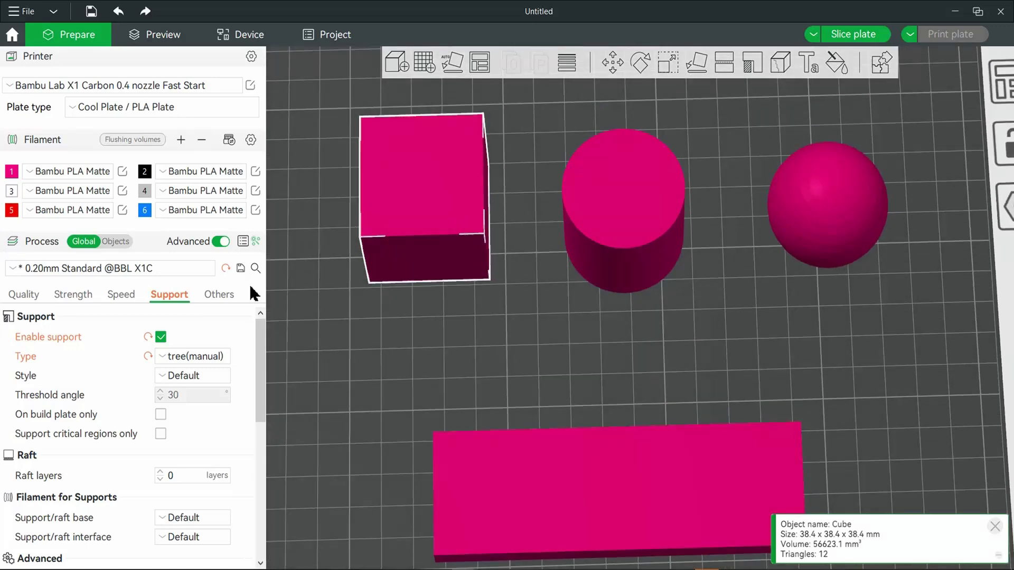
{"action": "left_click", "coordinate": [117, 242]}
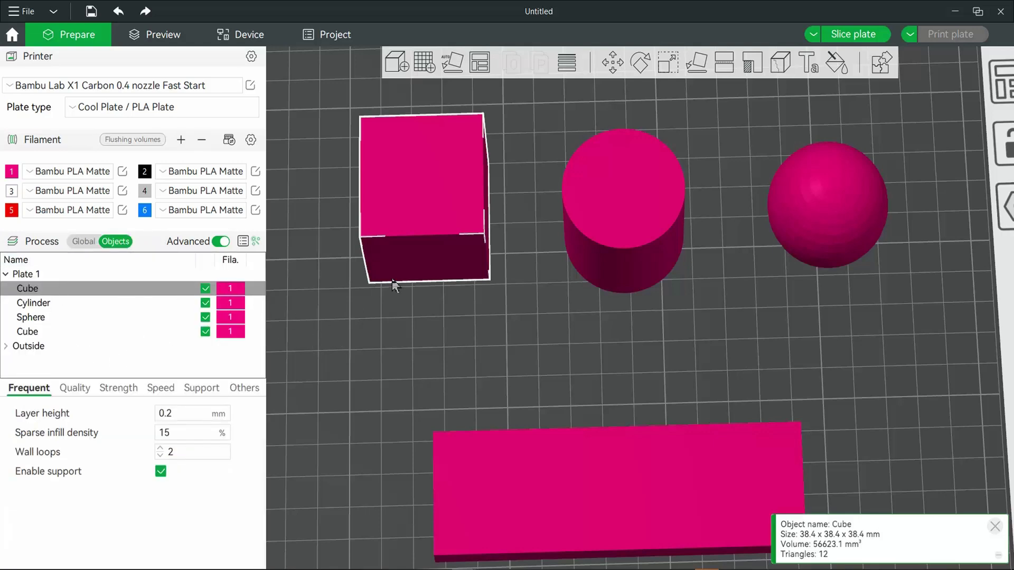
{"action": "left_click", "coordinate": [634, 209]}
{"action": "left_click", "coordinate": [838, 188]}
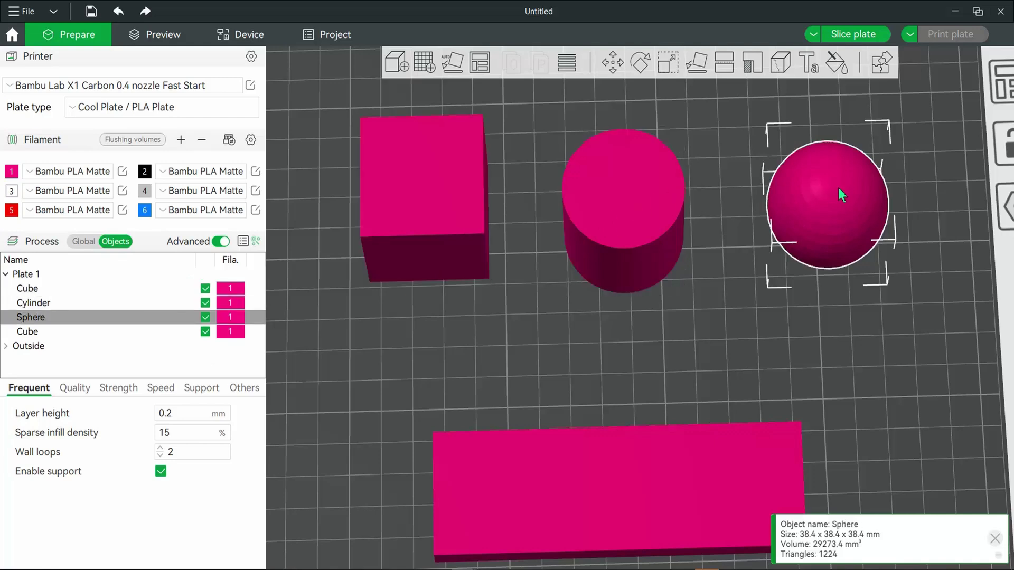
{"action": "left_click", "coordinate": [637, 447]}
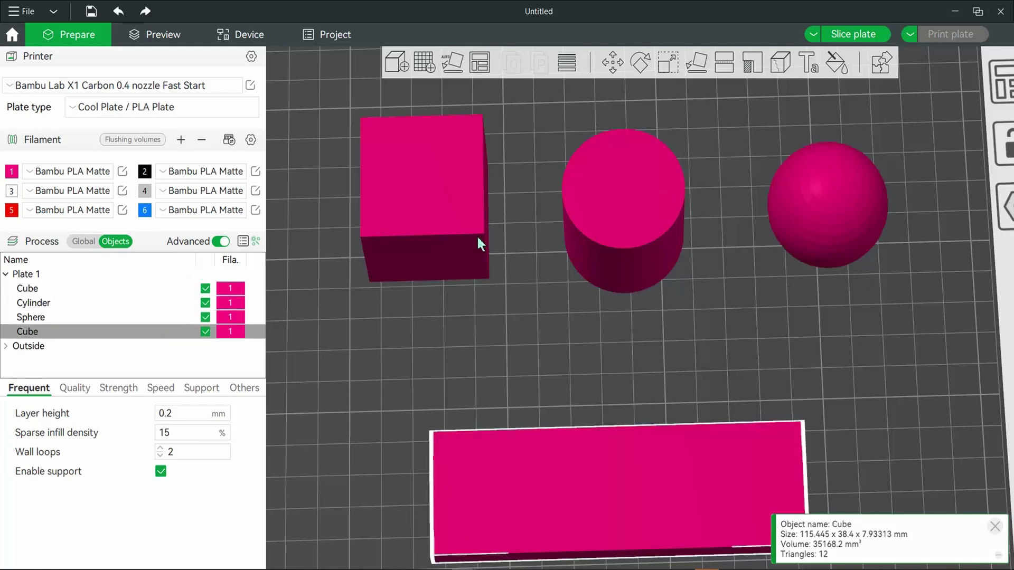
{"action": "left_click", "coordinate": [426, 207]}
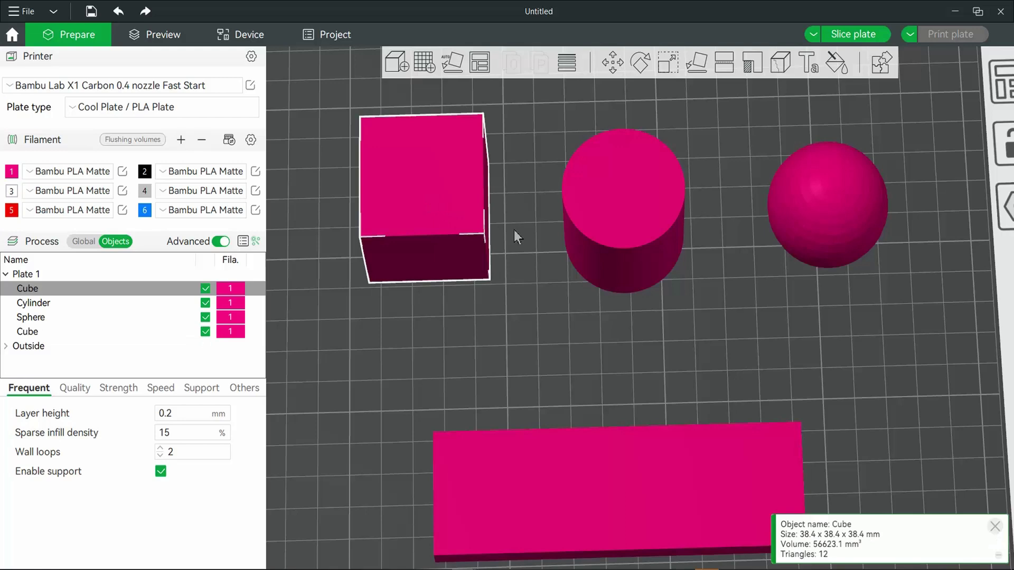
Step: Add a 'Test' label in Cambria font to the top cube's front face near its top edge
{"action": "left_click", "coordinate": [807, 63]}
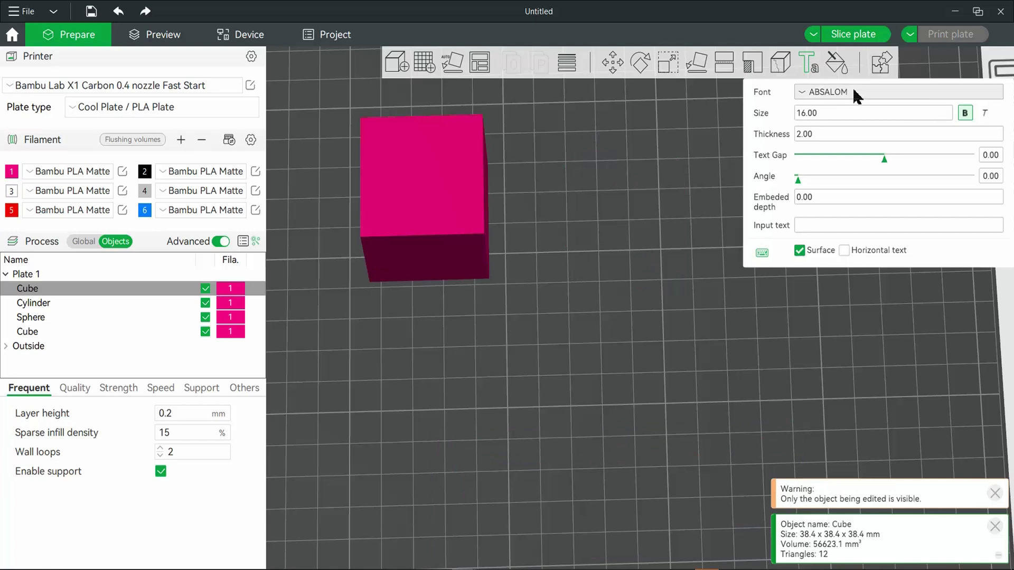
{"action": "left_click", "coordinate": [852, 91]}
{"action": "scroll", "coordinate": [837, 181], "scroll_direction": "down", "scroll_amount": 5}
{"action": "scroll", "coordinate": [837, 180], "scroll_direction": "down", "scroll_amount": 1}
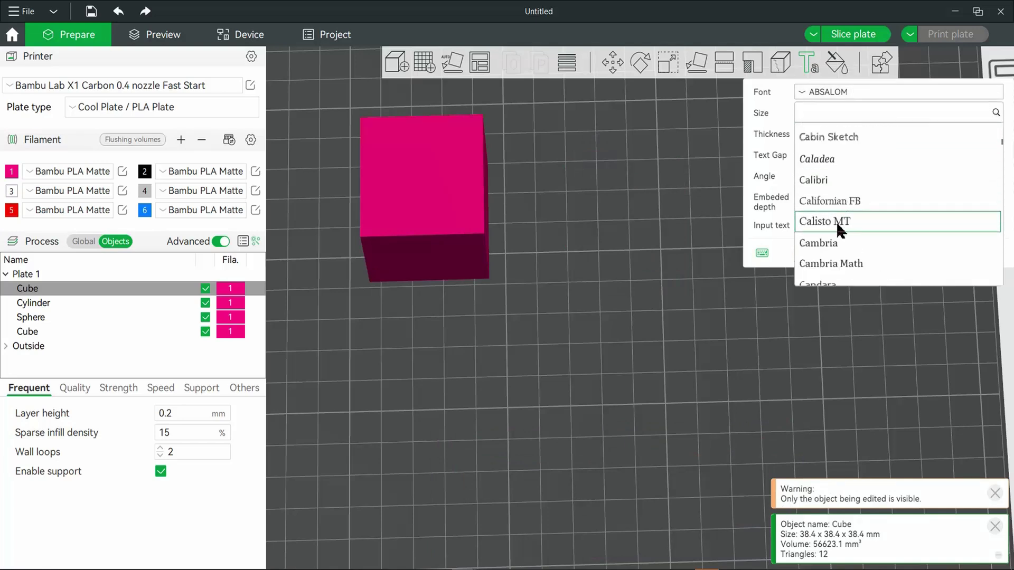
{"action": "left_click", "coordinate": [835, 242]}
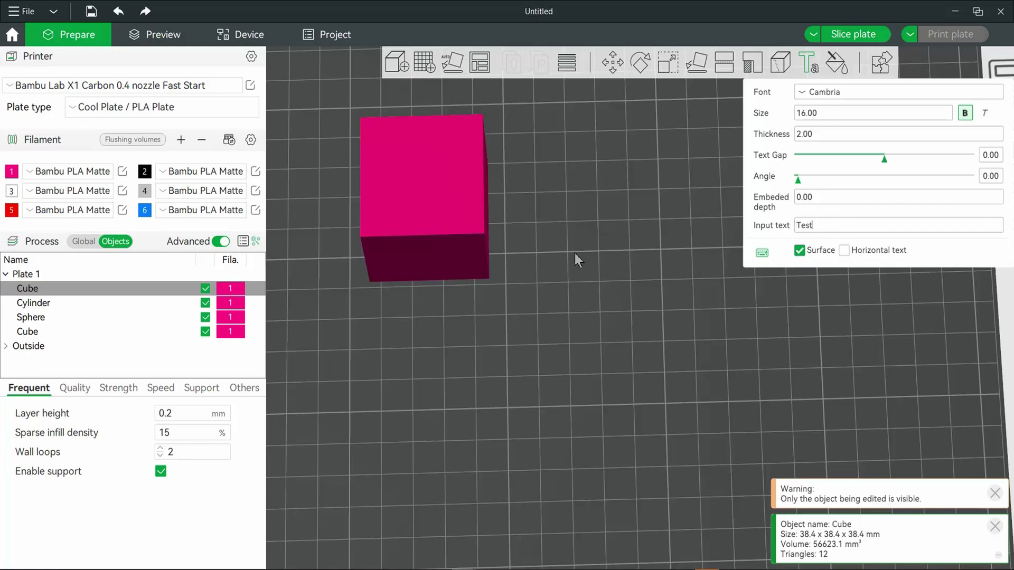
{"action": "left_click", "coordinate": [427, 192]}
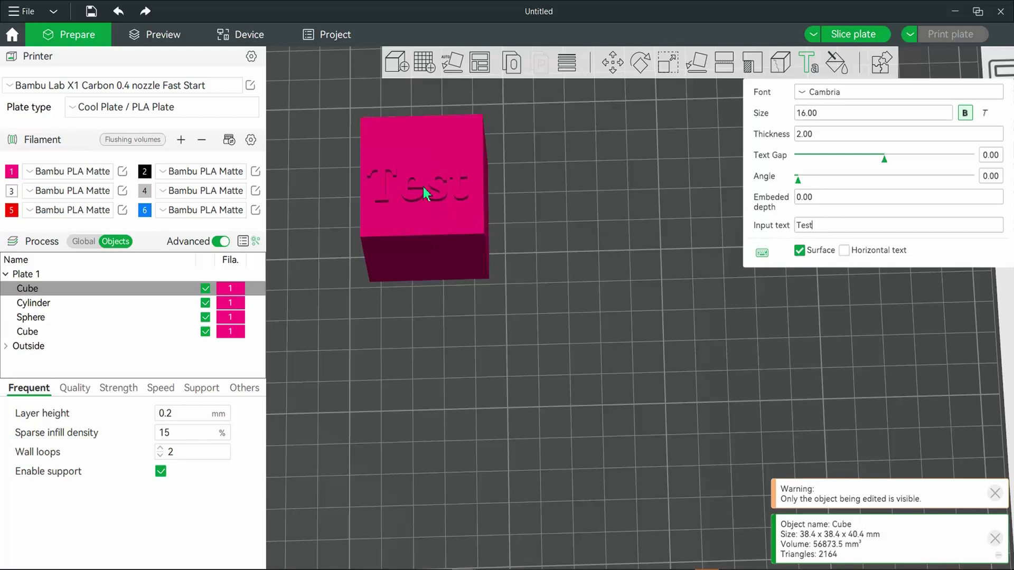
{"action": "mouse_move", "coordinate": [426, 179]}
{"action": "left_mouse_down"}
{"action": "mouse_move", "coordinate": [436, 172]}
{"action": "mouse_move", "coordinate": [438, 202]}
{"action": "mouse_move", "coordinate": [423, 201]}
{"action": "mouse_move", "coordinate": [427, 162]}
{"action": "left_mouse_up"}
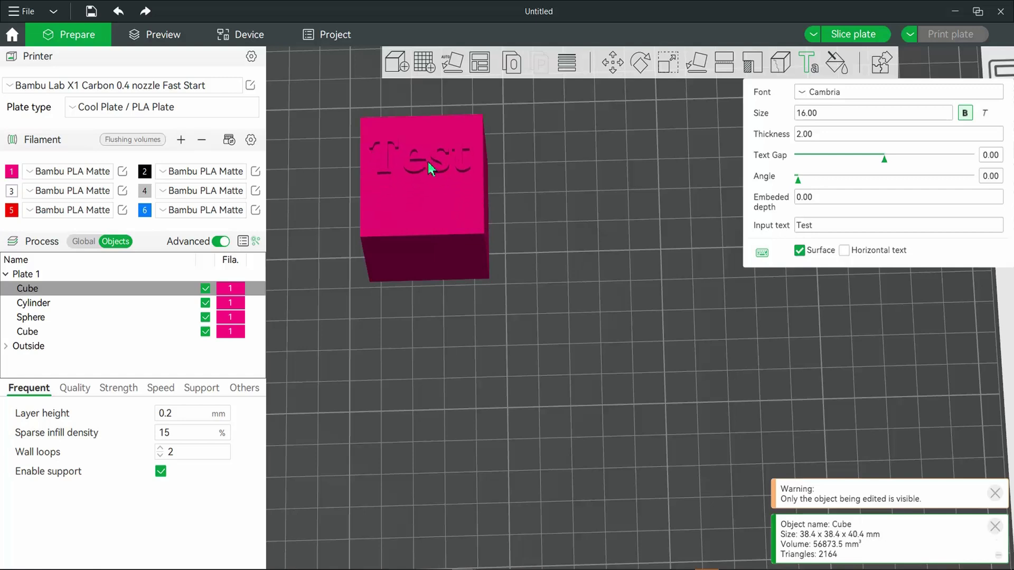
{"action": "scroll", "coordinate": [504, 233], "scroll_direction": "up", "scroll_amount": 3}
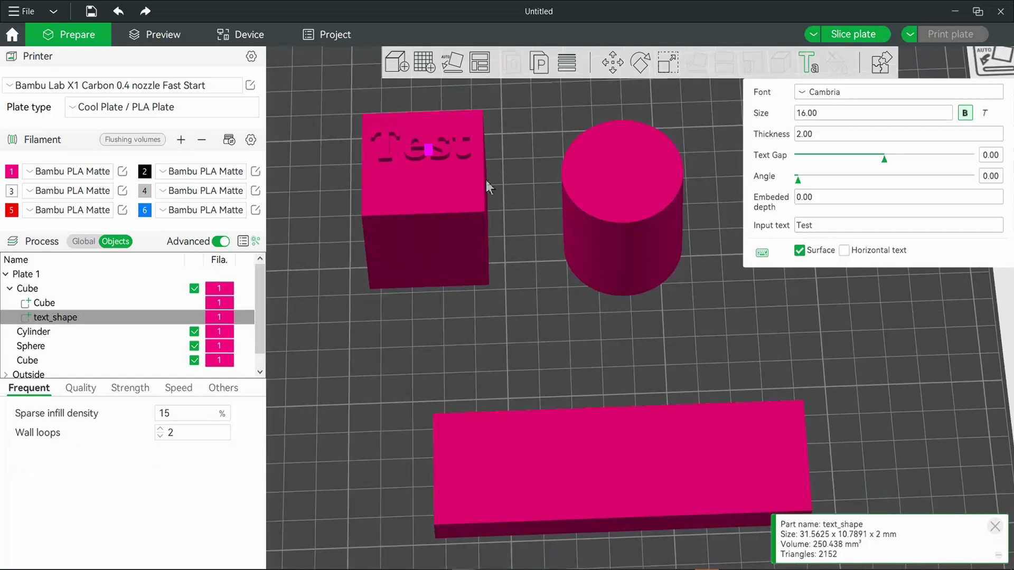
Step: Set the cube's Test label to 2 mm thickness and size 16
{"action": "scroll", "coordinate": [509, 255], "scroll_direction": "down", "scroll_amount": 4}
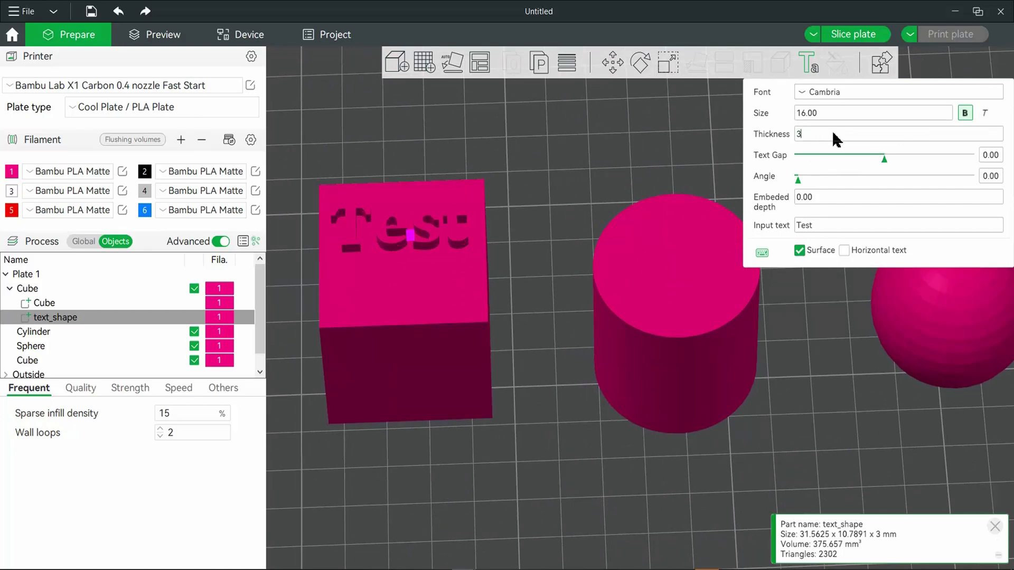
{"action": "type", "text": "4"}
{"action": "key", "text": "BackSpace"}
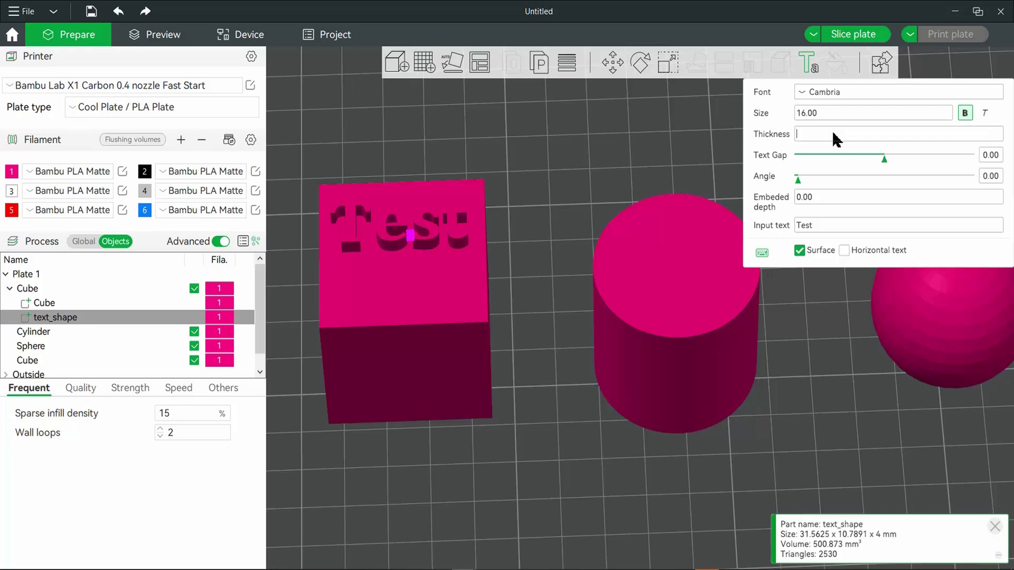
{"action": "type", "text": "2"}
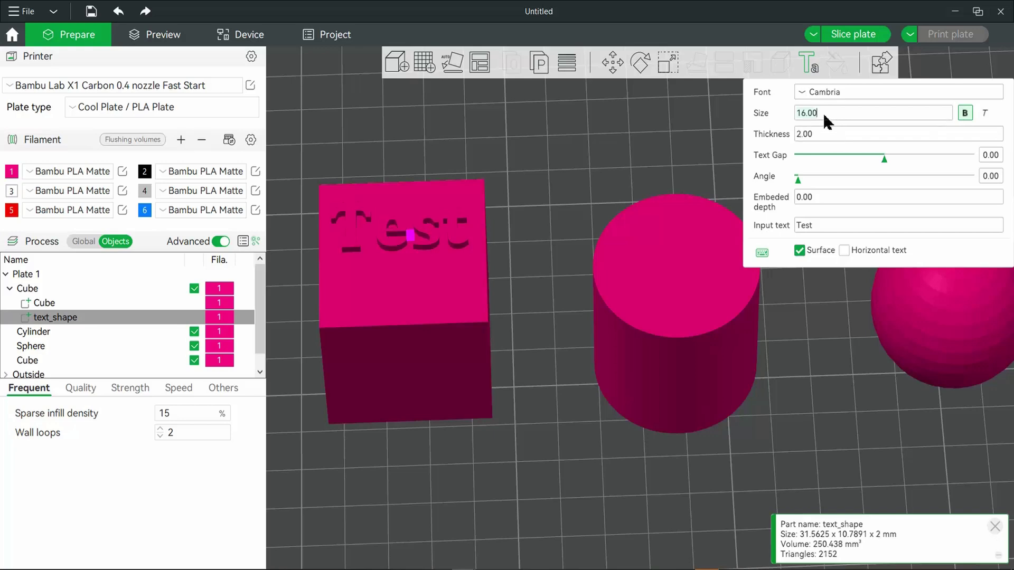
{"action": "type", "text": "14"}
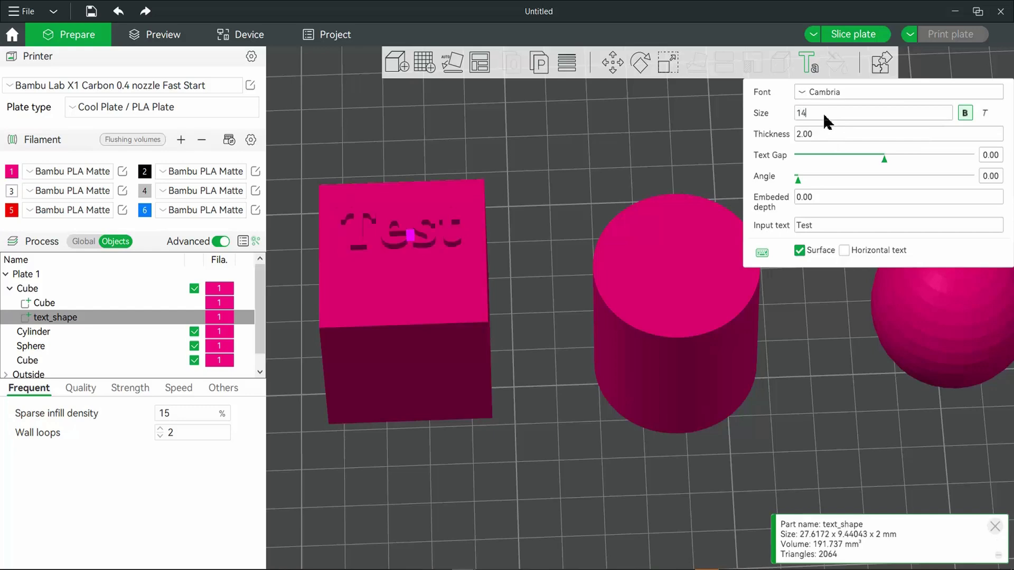
{"action": "key", "text": "BackSpace"}
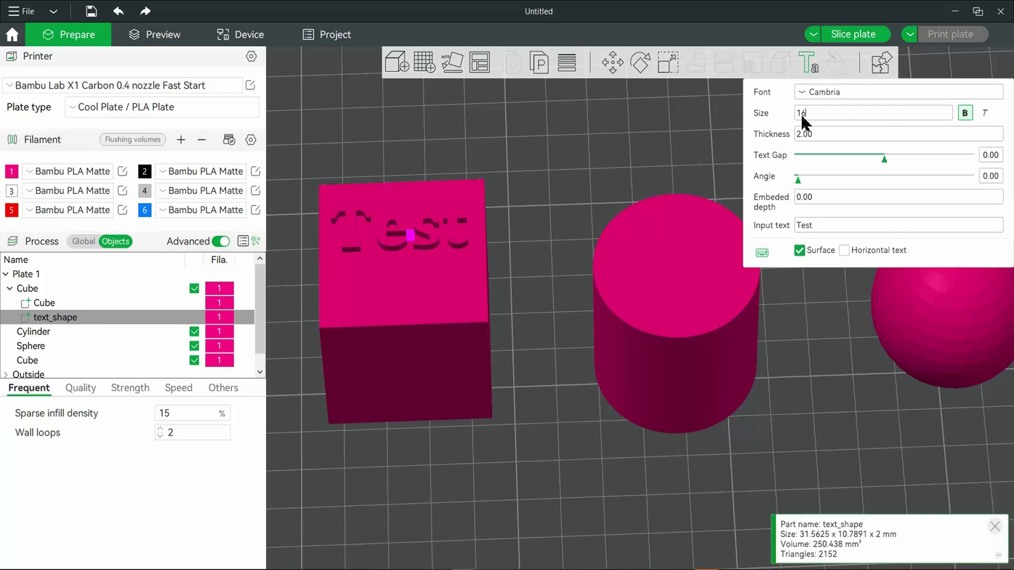
Step: Try bold and italic styles, widen the letter spacing slightly and rotate the label a little
{"action": "left_click", "coordinate": [965, 114]}
{"action": "left_click", "coordinate": [985, 113]}
{"action": "left_click", "coordinate": [985, 112]}
{"action": "left_click_drag", "start_coordinate": [885, 155], "coordinate": [885, 156]}
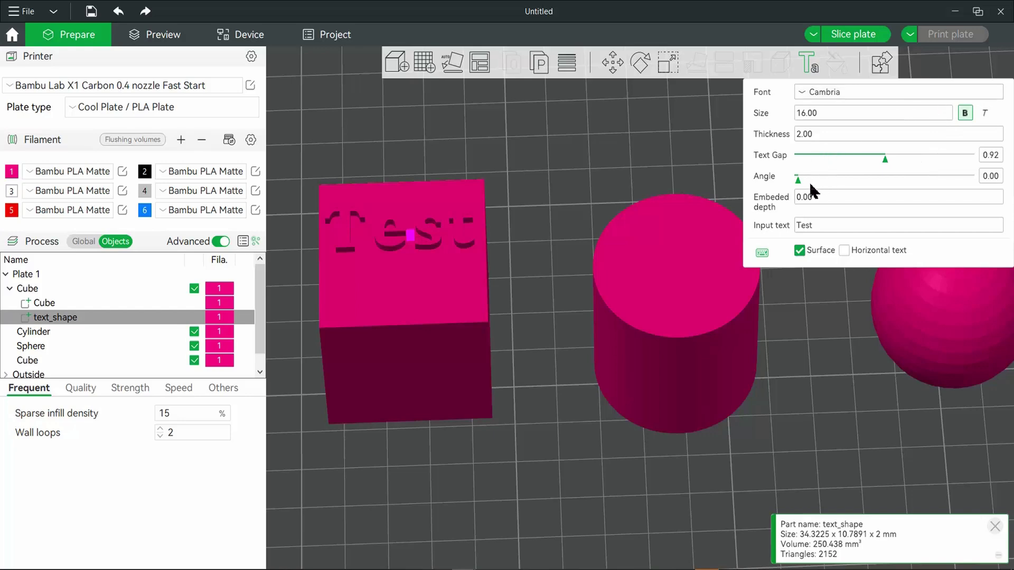
{"action": "left_click_drag", "start_coordinate": [798, 185], "coordinate": [799, 185]}
Step: Close the cube's text editing and start a new text label on the cylinder
{"action": "left_click", "coordinate": [564, 159]}
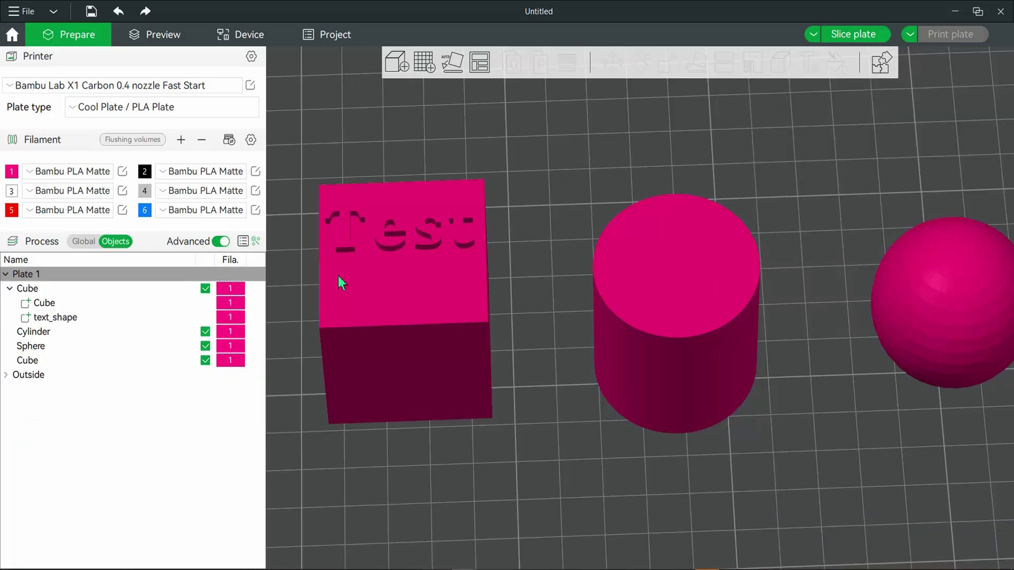
{"action": "left_click", "coordinate": [53, 319]}
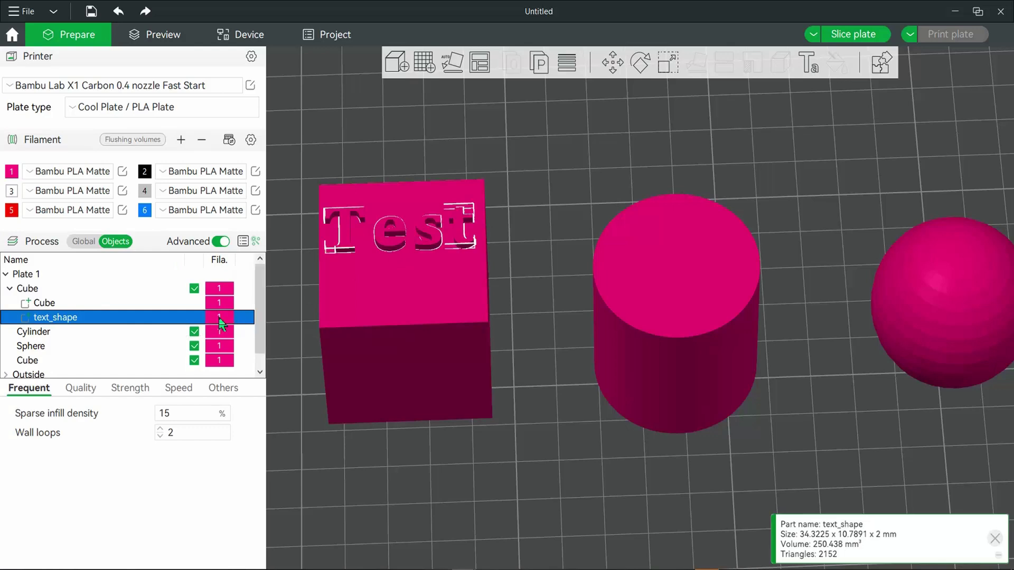
{"action": "left_click", "coordinate": [663, 269]}
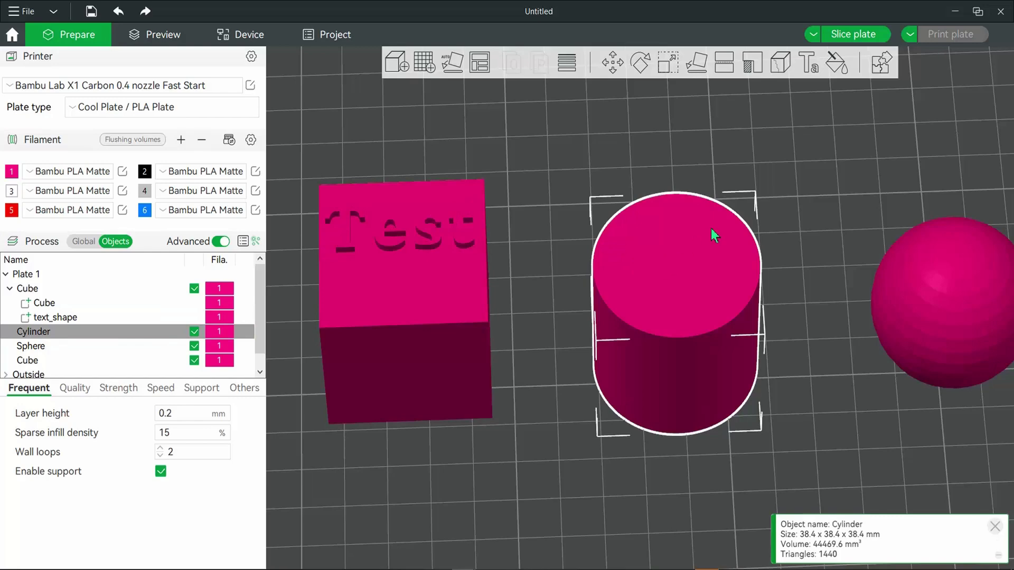
{"action": "left_click", "coordinate": [811, 65]}
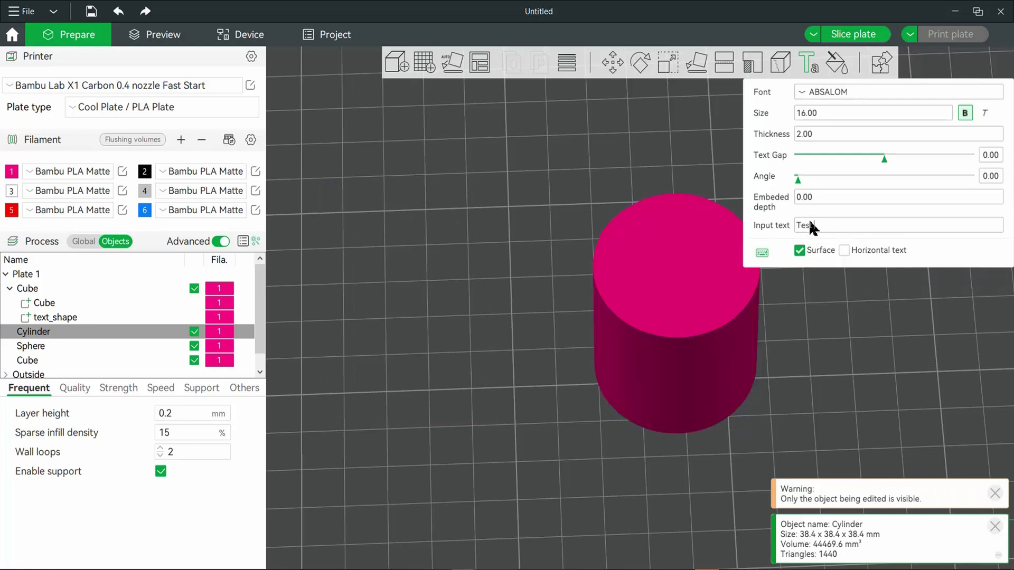
Step: Make the cylinder label read 'Test 2', place it on the side, and enable Surface wrapping
{"action": "type", "text": "2"}
{"action": "left_click_drag", "start_coordinate": [709, 229], "coordinate": [703, 365]}
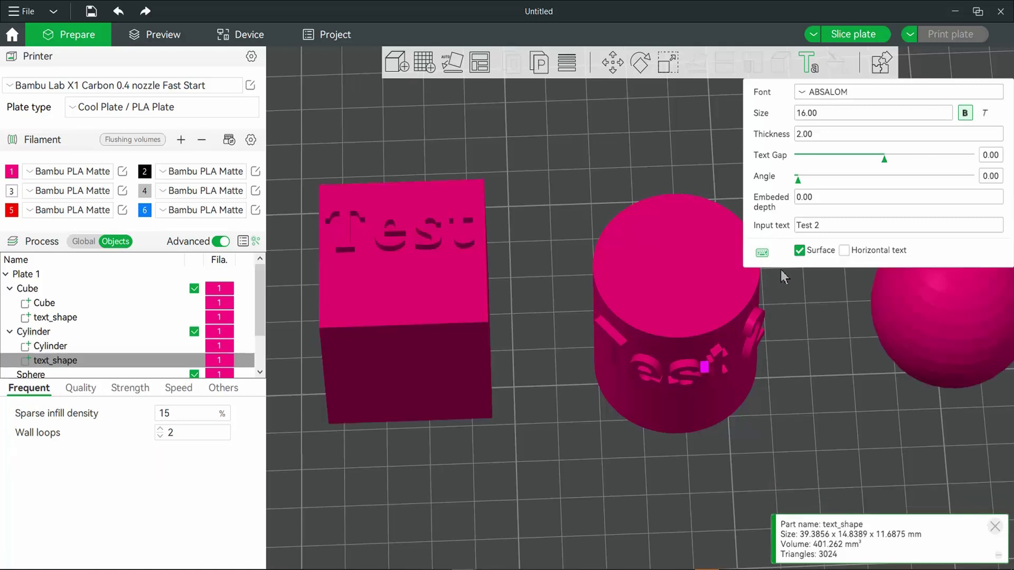
{"action": "left_click", "coordinate": [799, 250]}
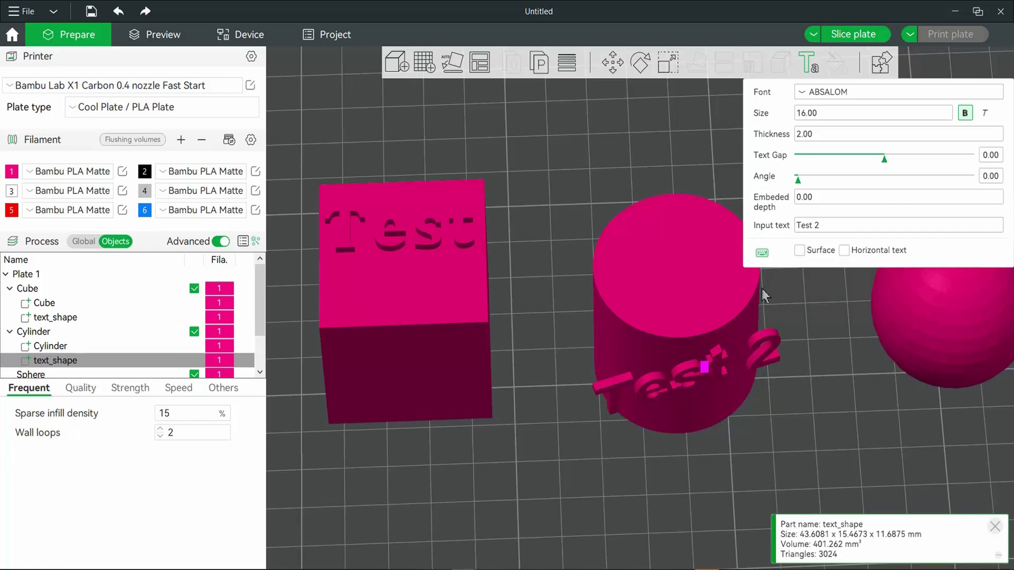
{"action": "left_click", "coordinate": [800, 250]}
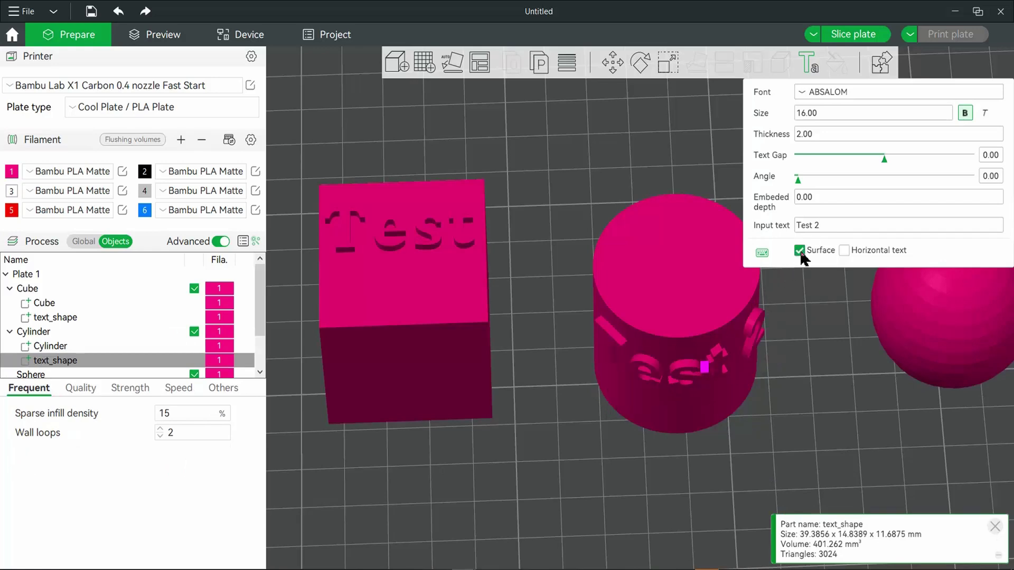
{"action": "left_click", "coordinate": [799, 250]}
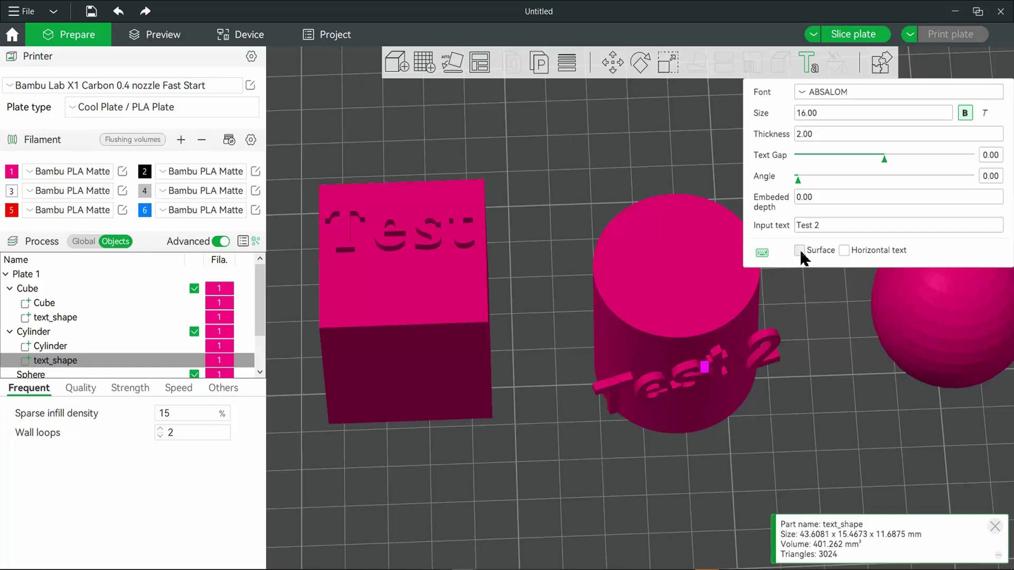
{"action": "left_click", "coordinate": [799, 251]}
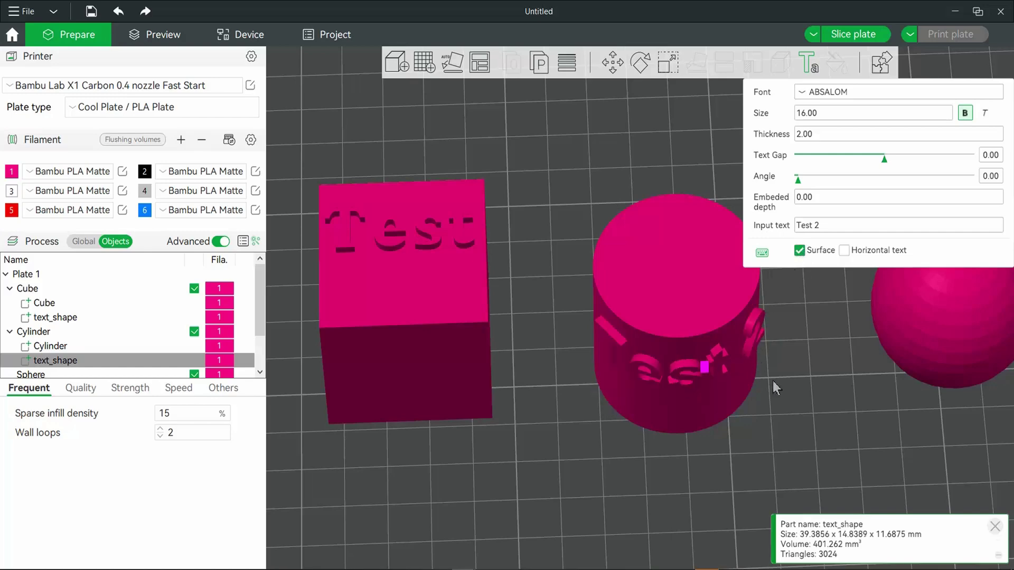
{"action": "left_click_drag", "start_coordinate": [776, 380], "coordinate": [736, 441]}
{"action": "scroll", "coordinate": [779, 391], "scroll_direction": "down", "scroll_amount": 3}
Step: Select the sphere and start a text label in the Cyberway Riders font
{"action": "left_click", "coordinate": [736, 440]}
{"action": "left_click", "coordinate": [830, 391]}
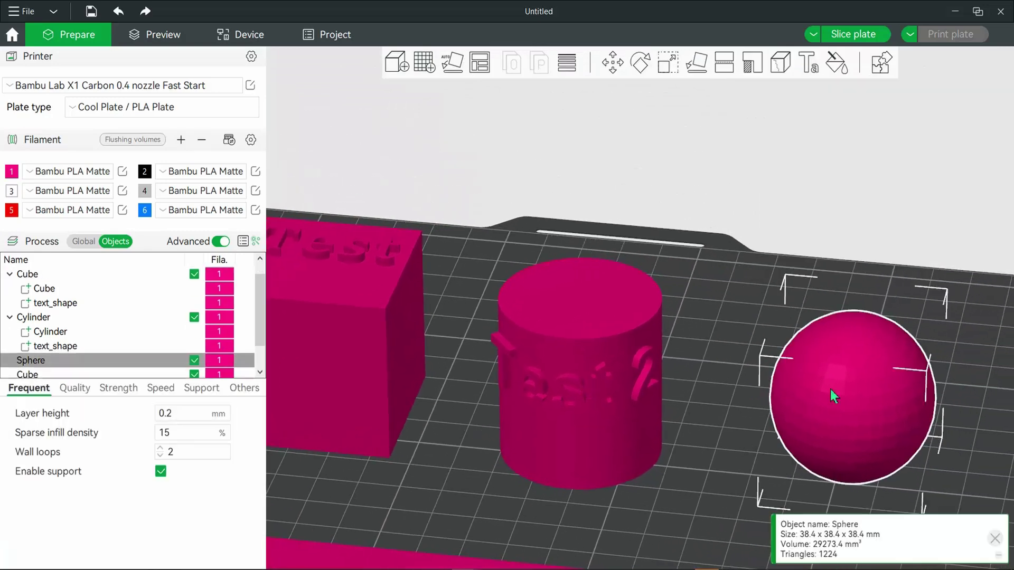
{"action": "left_click", "coordinate": [815, 72]}
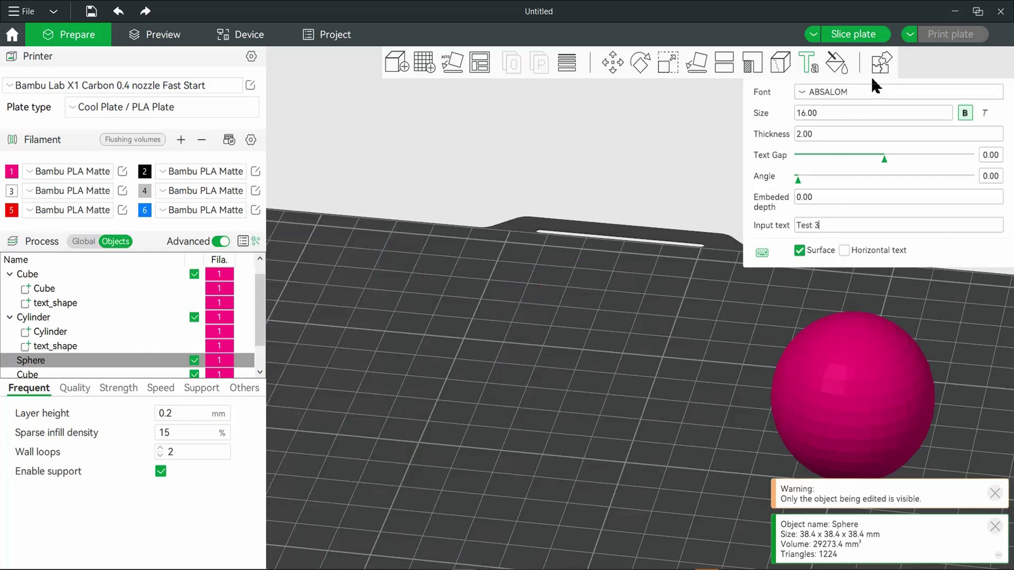
{"action": "left_click", "coordinate": [859, 91]}
{"action": "type", "text": "cy"}
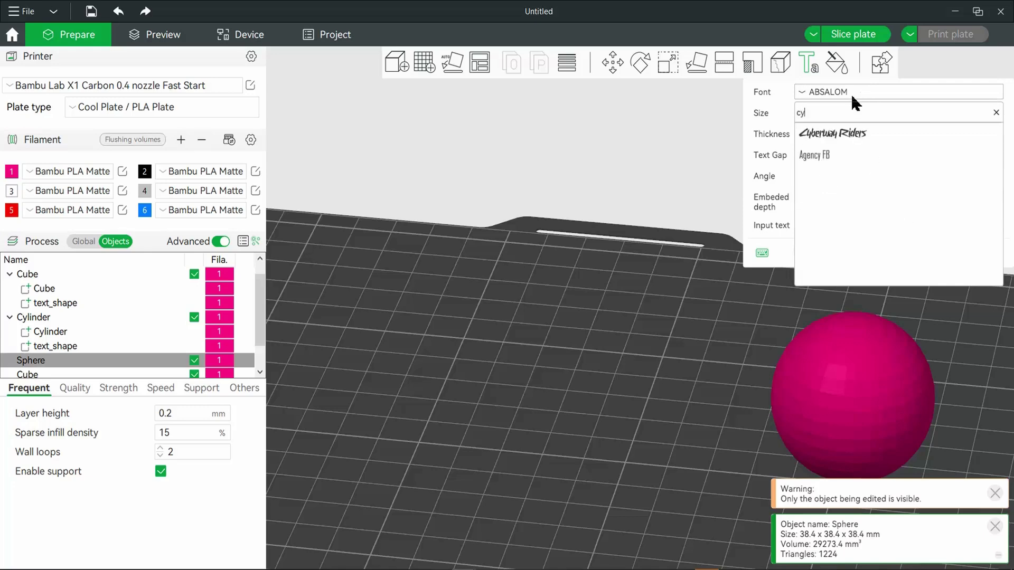
{"action": "left_click", "coordinate": [826, 135]}
Step: Move the Test 3 label to the sphere's front and finish editing it
{"action": "left_click_drag", "start_coordinate": [848, 328], "coordinate": [839, 412]}
{"action": "scroll", "coordinate": [787, 490], "scroll_direction": "up", "scroll_amount": 2}
{"action": "scroll", "coordinate": [785, 484], "scroll_direction": "down", "scroll_amount": 2}
{"action": "left_click_drag", "start_coordinate": [796, 475], "coordinate": [779, 490]}
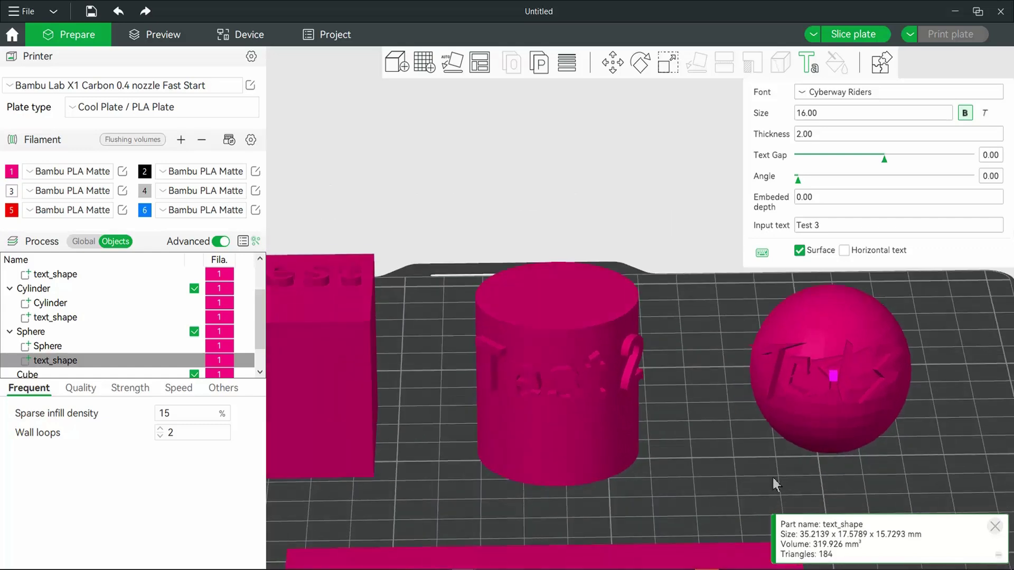
{"action": "left_click", "coordinate": [745, 460]}
{"action": "right_click_drag", "start_coordinate": [715, 474], "coordinate": [828, 340]}
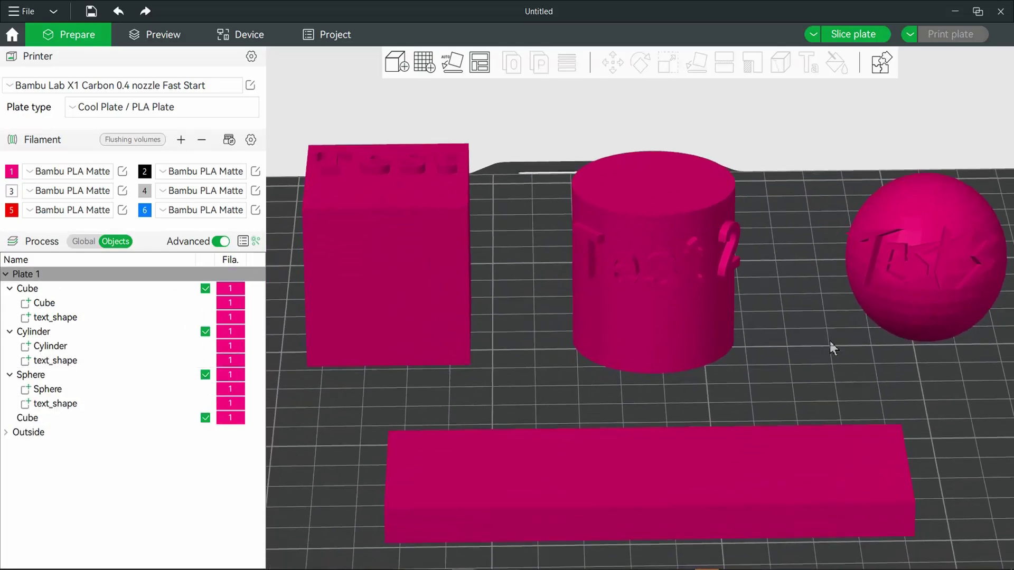
Step: Add a 'Test' label in Niagara Solid to the long bar's top face, shifted left
{"action": "left_click", "coordinate": [706, 468]}
{"action": "scroll", "coordinate": [630, 398], "scroll_direction": "up", "scroll_amount": 3}
{"action": "left_click_drag", "start_coordinate": [619, 325], "coordinate": [577, 338]}
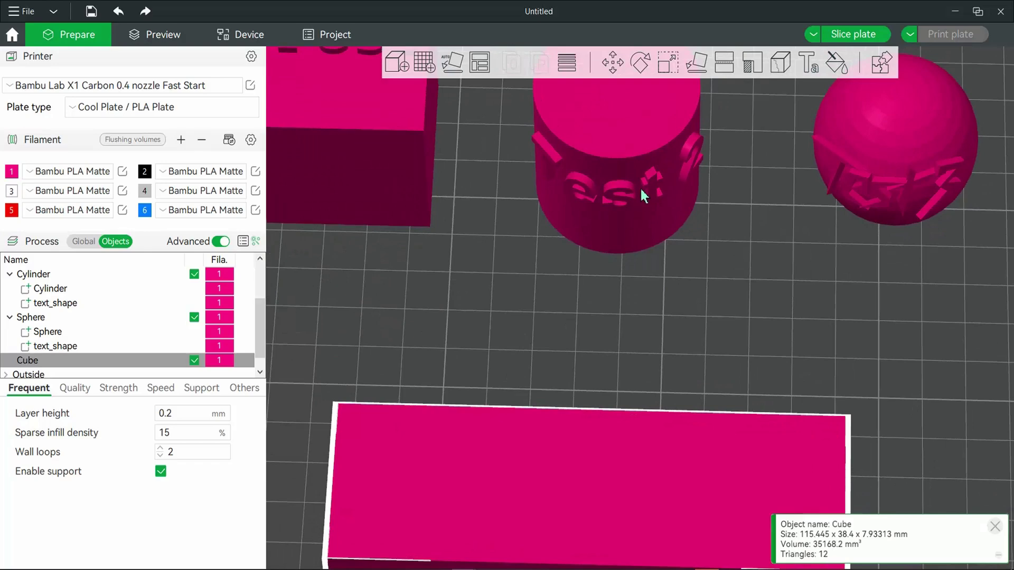
{"action": "left_click", "coordinate": [809, 65]}
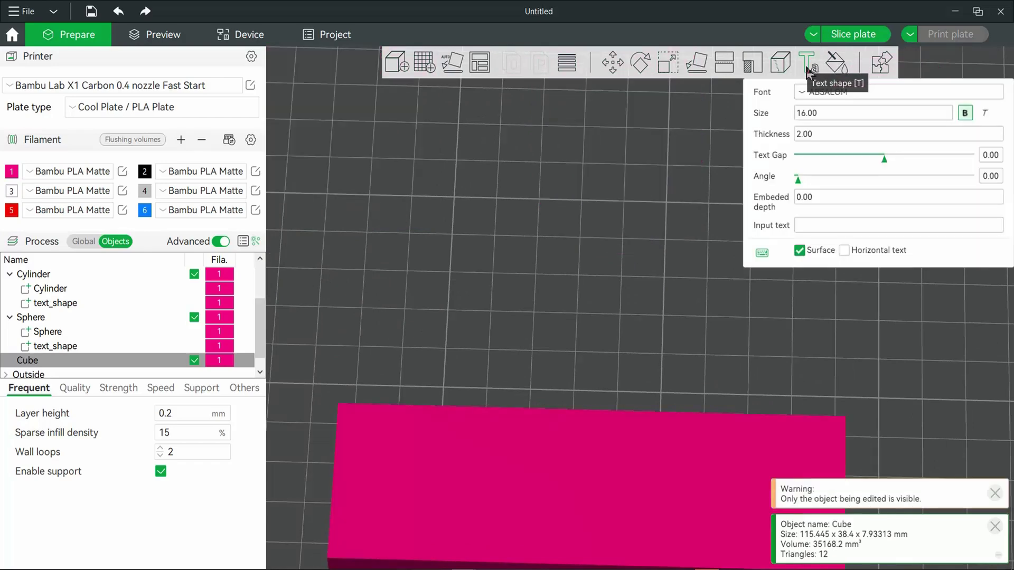
{"action": "left_click", "coordinate": [821, 90]}
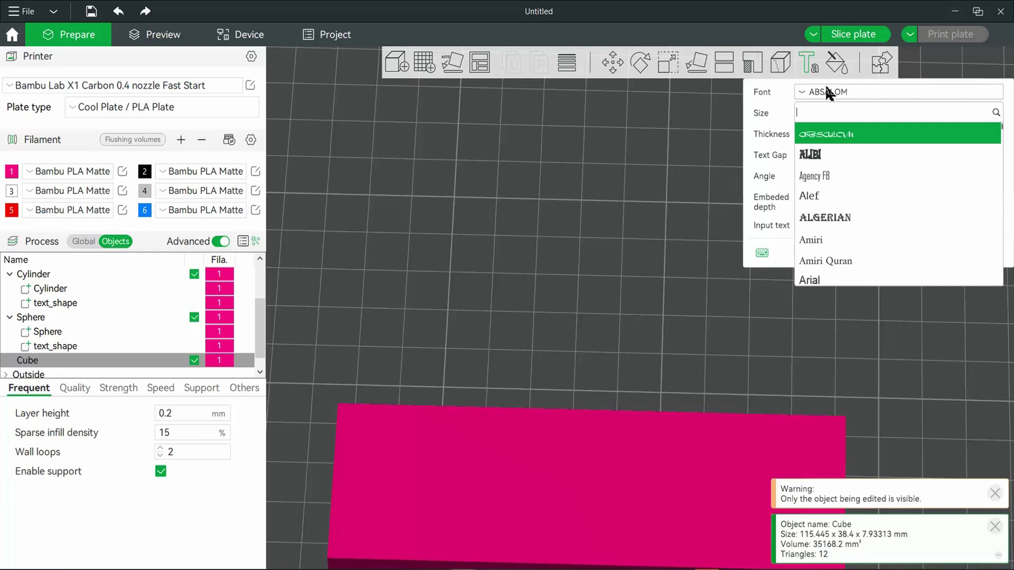
{"action": "type", "text": "nin"}
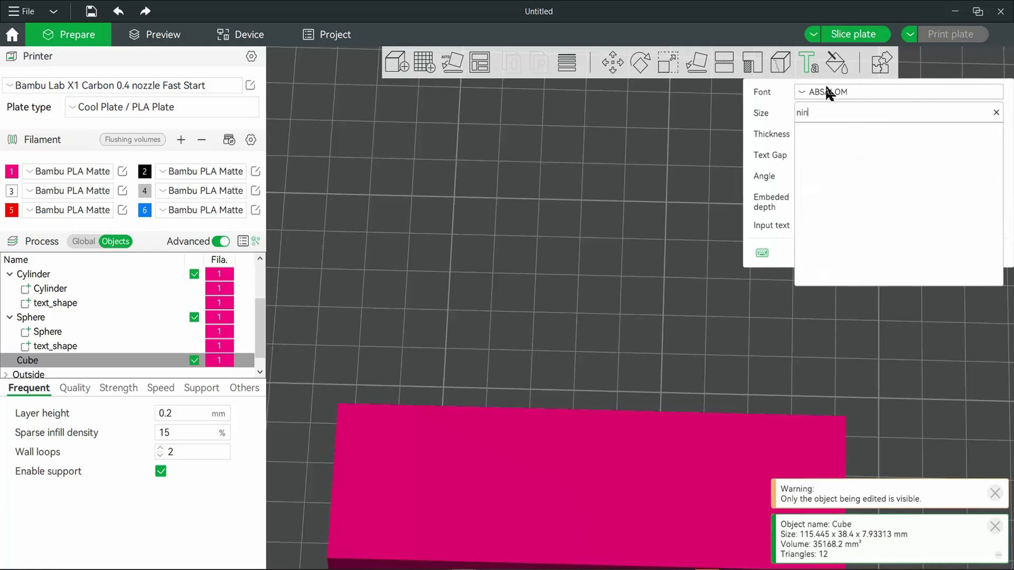
{"action": "key", "text": "BackSpace"}
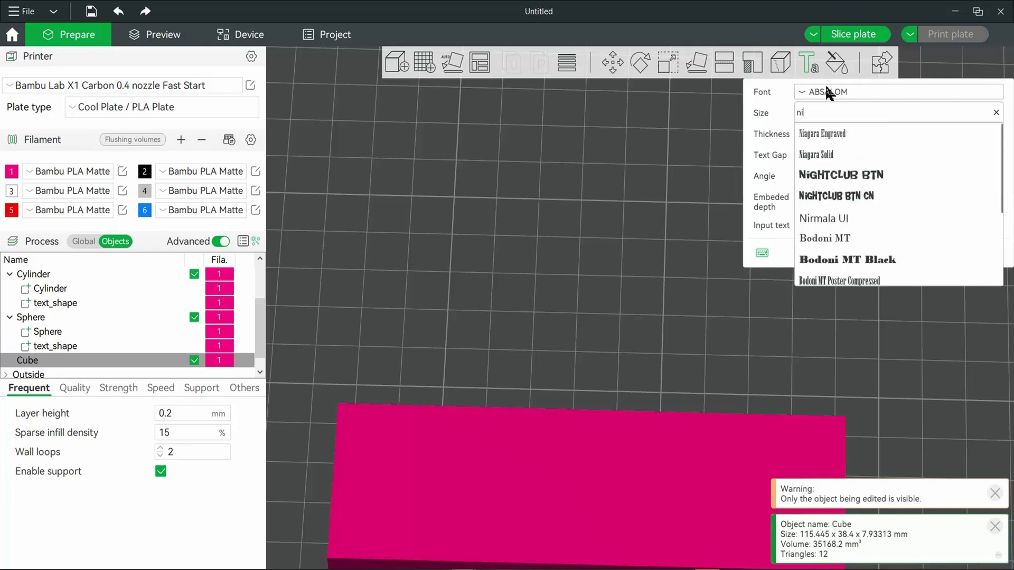
{"action": "left_click", "coordinate": [835, 153]}
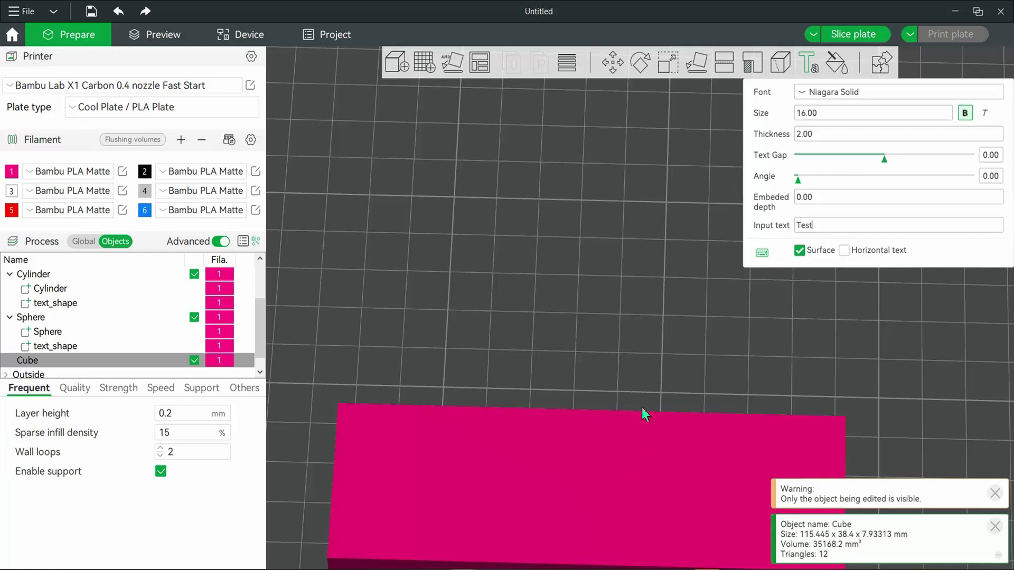
{"action": "left_click", "coordinate": [602, 467]}
{"action": "left_click_drag", "start_coordinate": [590, 486], "coordinate": [555, 487]}
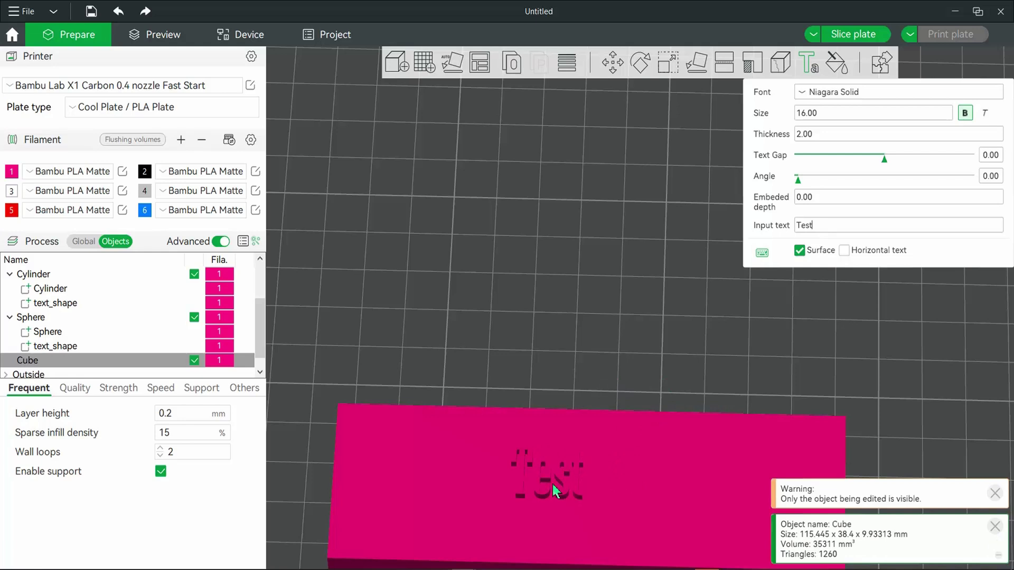
Step: Switch the bar label's font to Amiri, trying Agency FB first, then reselect the bar
{"action": "left_click", "coordinate": [837, 92]}
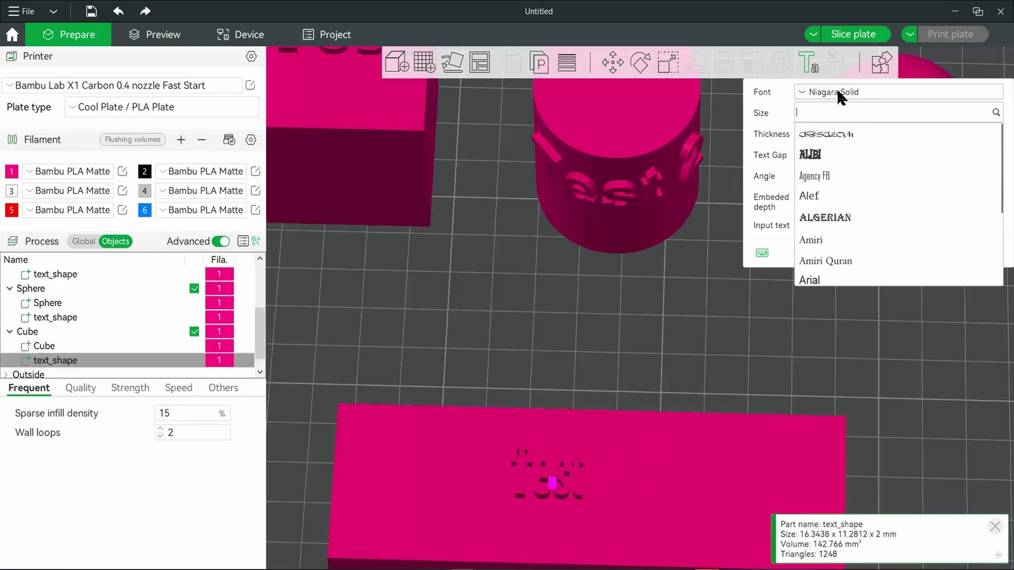
{"action": "left_click", "coordinate": [828, 219]}
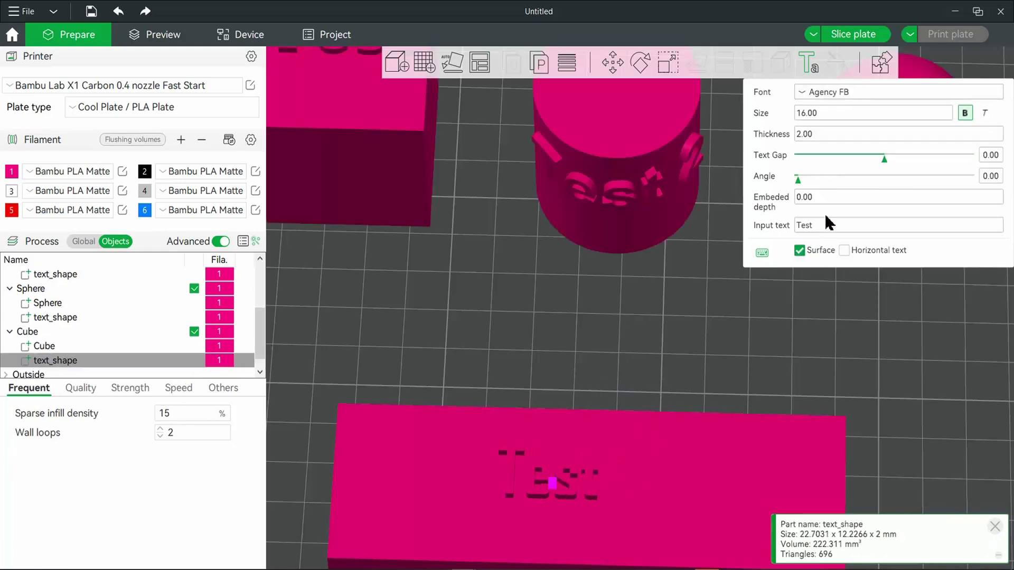
{"action": "left_click", "coordinate": [822, 90]}
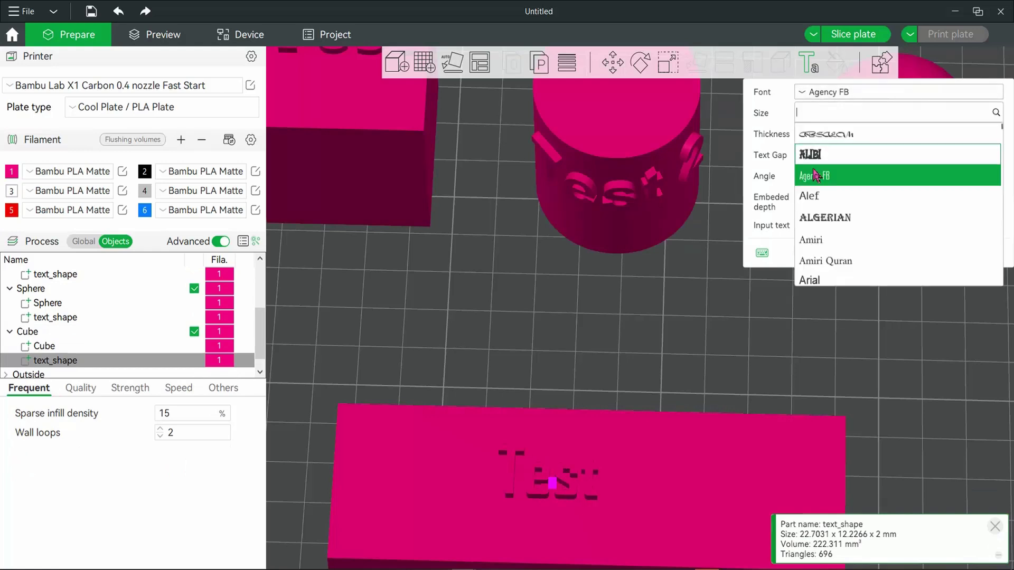
{"action": "left_click", "coordinate": [806, 239]}
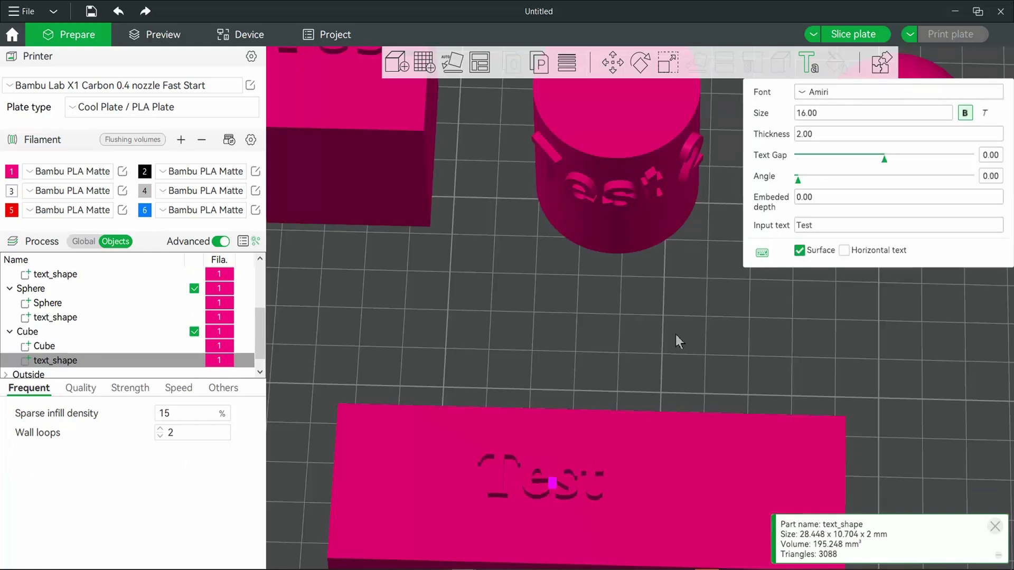
{"action": "left_click", "coordinate": [628, 363]}
{"action": "right_click_drag", "start_coordinate": [623, 400], "coordinate": [657, 332]}
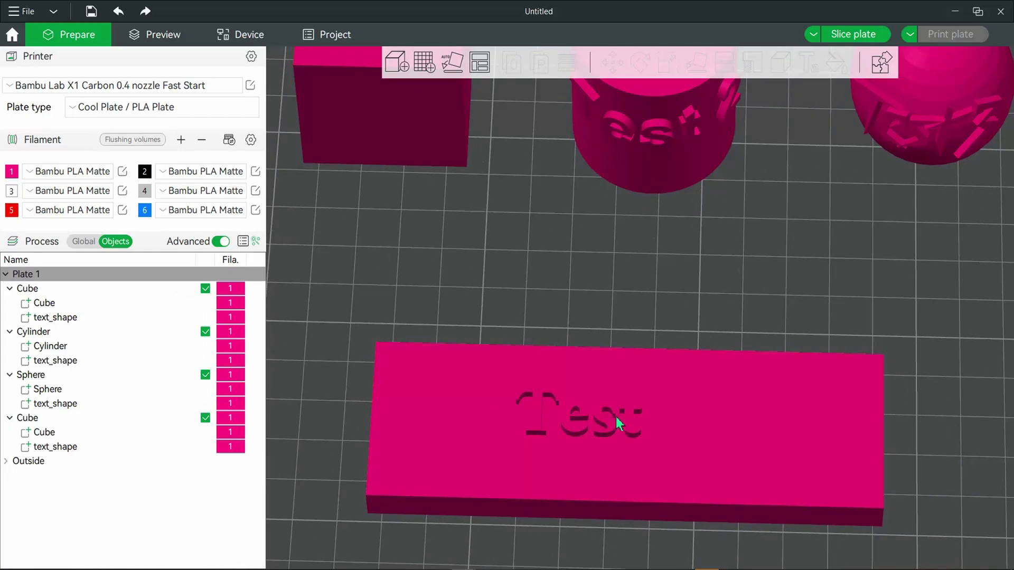
{"action": "left_click", "coordinate": [626, 427]}
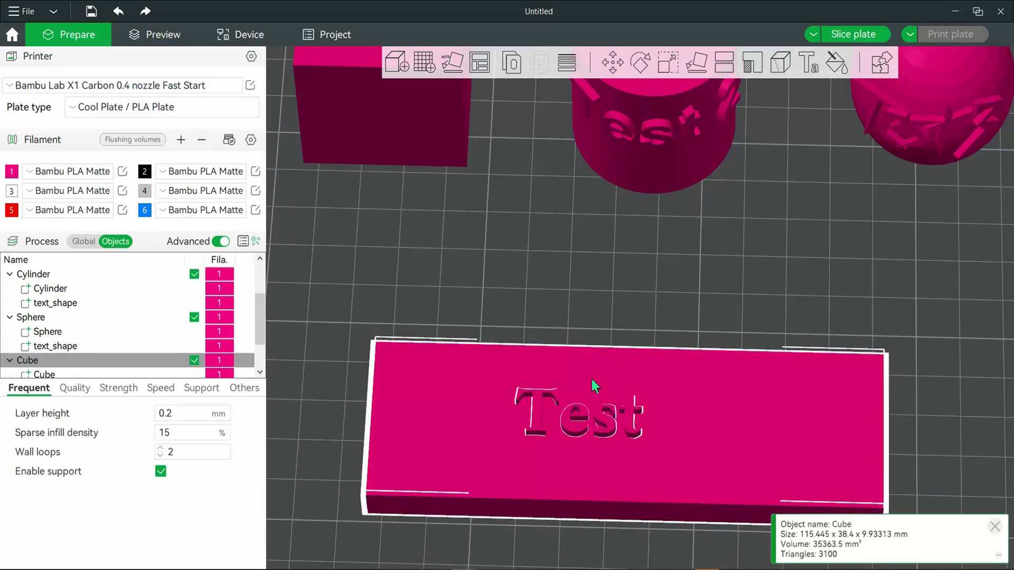
Step: Set the bar label's embedded depth to 3.00 and its thickness to 0.10 mm
{"action": "left_click", "coordinate": [808, 63]}
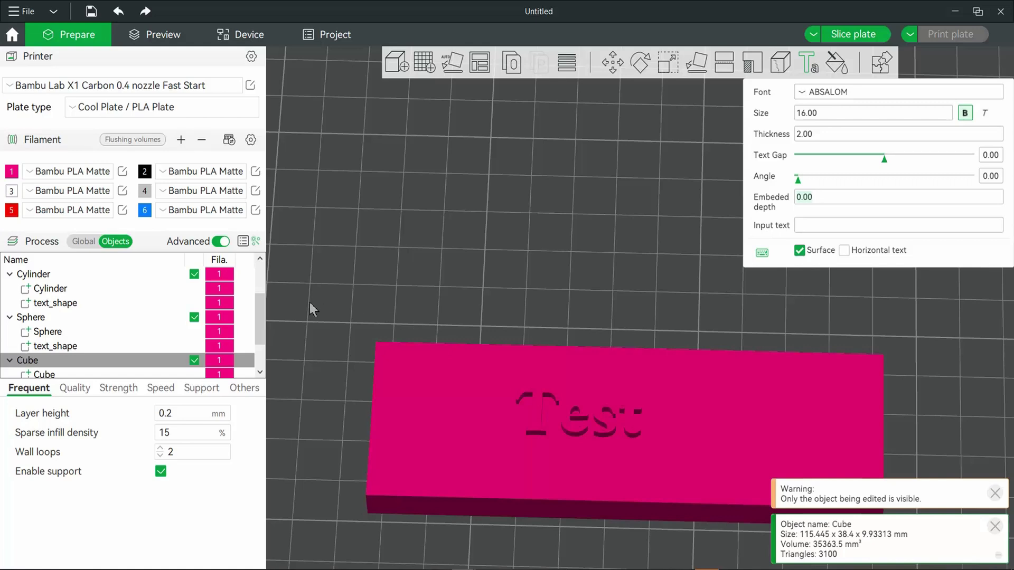
{"action": "scroll", "coordinate": [161, 365], "scroll_direction": "down", "scroll_amount": 1}
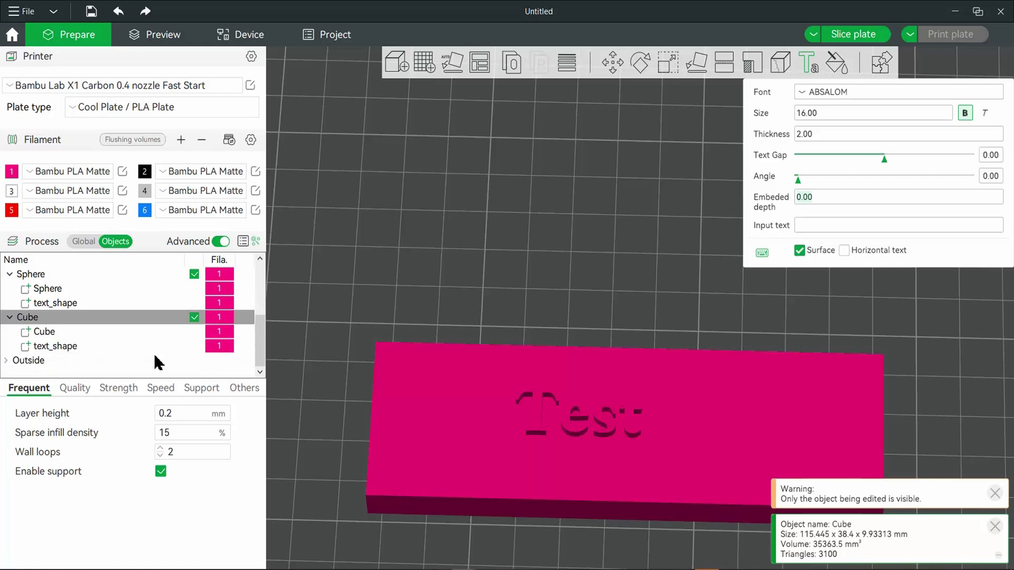
{"action": "left_click", "coordinate": [87, 347]}
{"action": "left_click", "coordinate": [818, 200]}
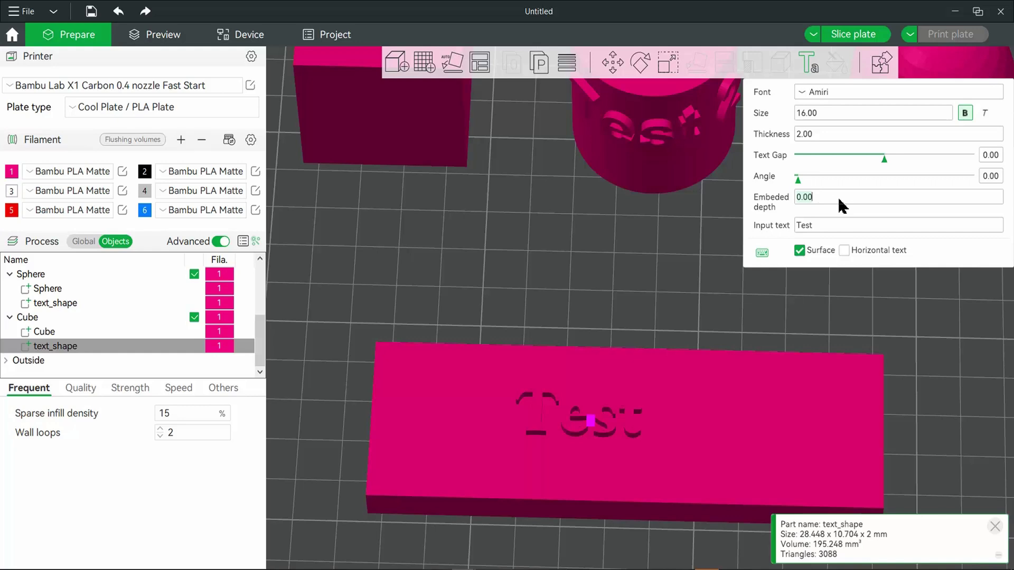
{"action": "key", "text": "ctrl+a"}
{"action": "type", "text": "3"}
{"action": "type", "text": "0"}
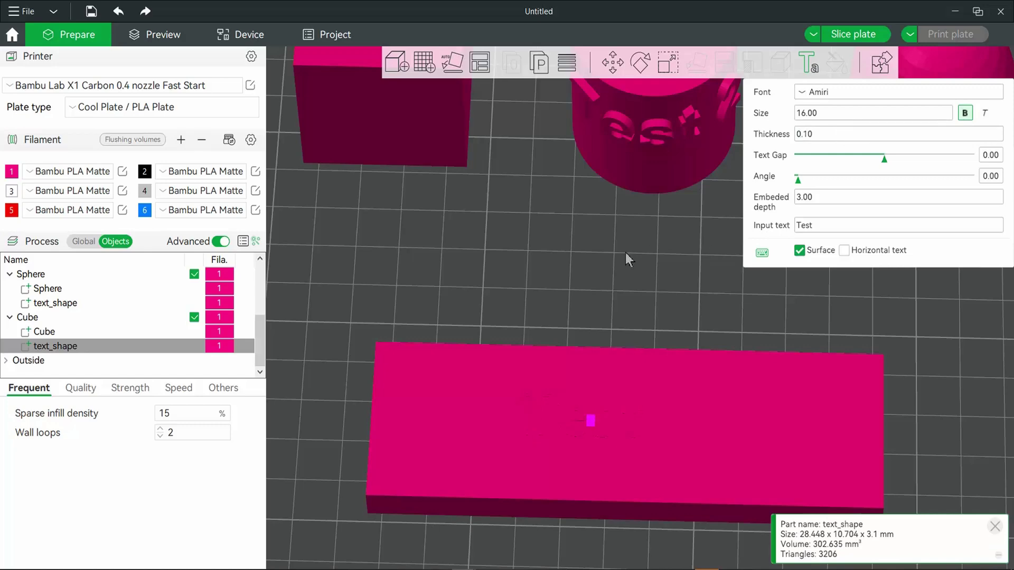
{"action": "mouse_move", "coordinate": [607, 287]}
{"action": "left_mouse_down"}
{"action": "mouse_move", "coordinate": [603, 263]}
{"action": "mouse_move", "coordinate": [608, 283]}
{"action": "left_mouse_up"}
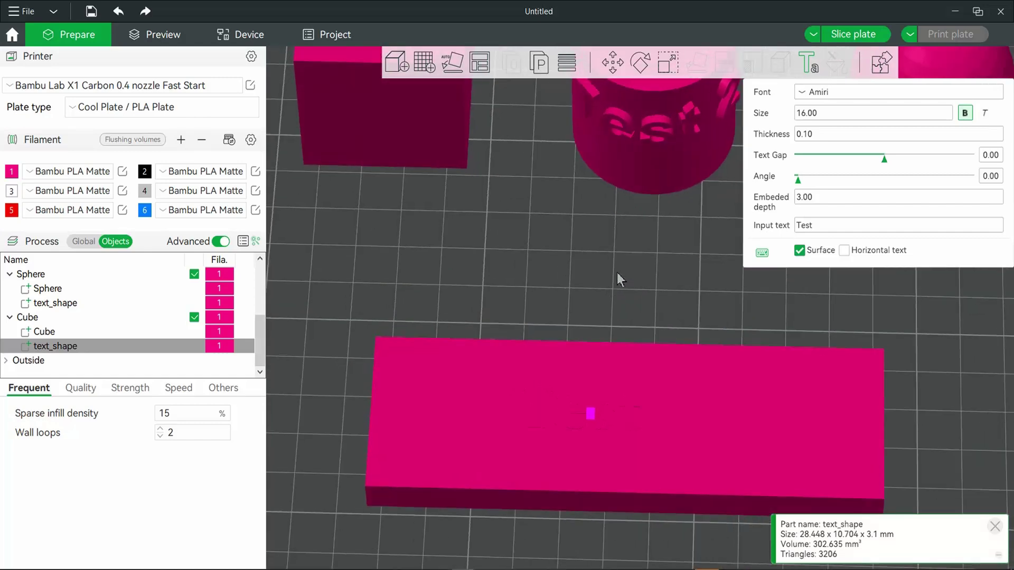
Step: Slice Plate 1 and inspect the preview: 19.01 m filament, 60.36 g, 1h18m
{"action": "left_click", "coordinate": [852, 34]}
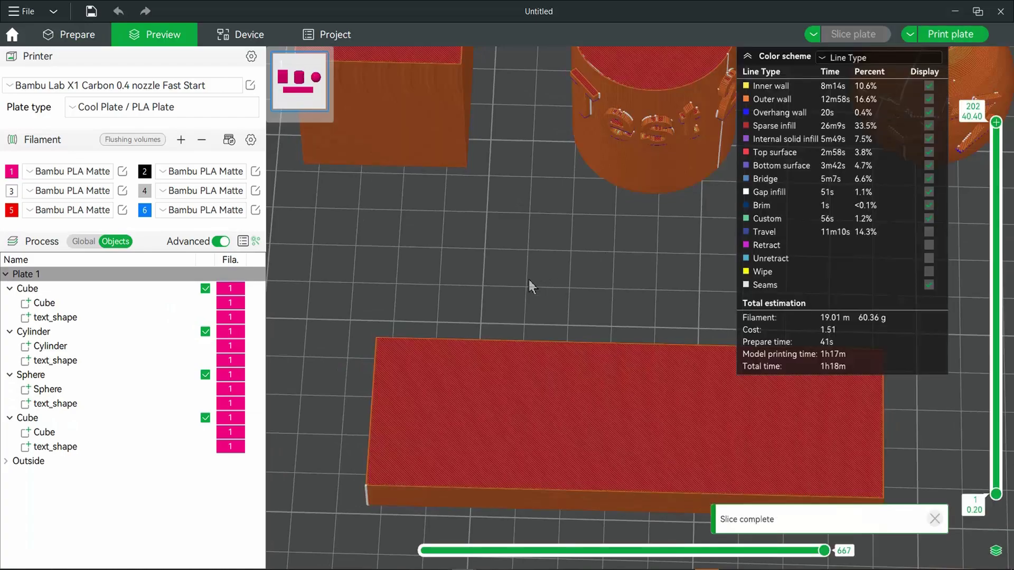
{"action": "mouse_move", "coordinate": [527, 279]}
{"action": "left_mouse_down"}
{"action": "mouse_move", "coordinate": [530, 248]}
{"action": "mouse_move", "coordinate": [518, 257]}
{"action": "mouse_move", "coordinate": [518, 293]}
{"action": "mouse_move", "coordinate": [506, 274]}
{"action": "mouse_move", "coordinate": [519, 293]}
{"action": "left_mouse_up"}
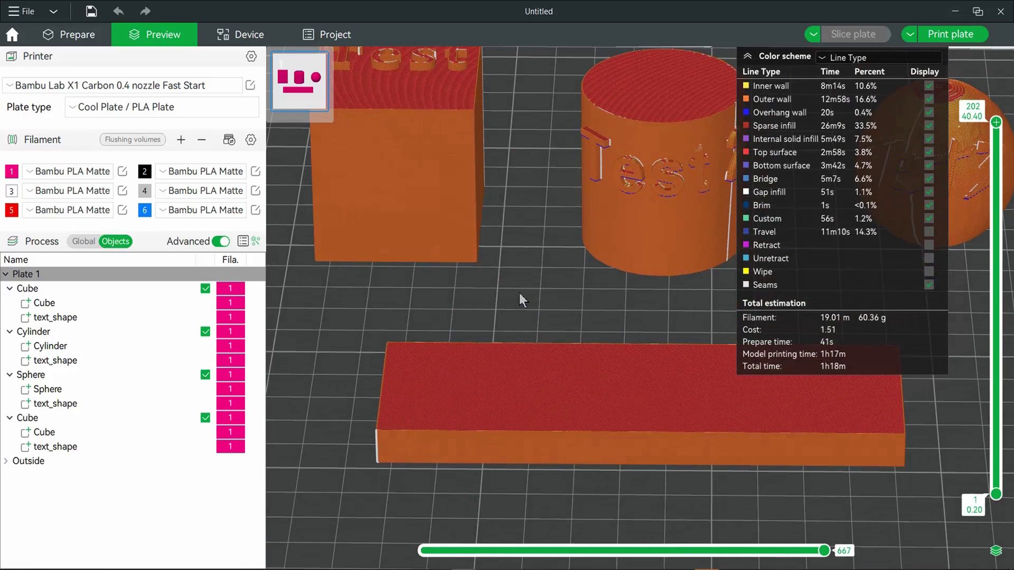
Step: Back in Prepare, change the bar's text_shape part type to Negative Part
{"action": "left_click", "coordinate": [89, 35]}
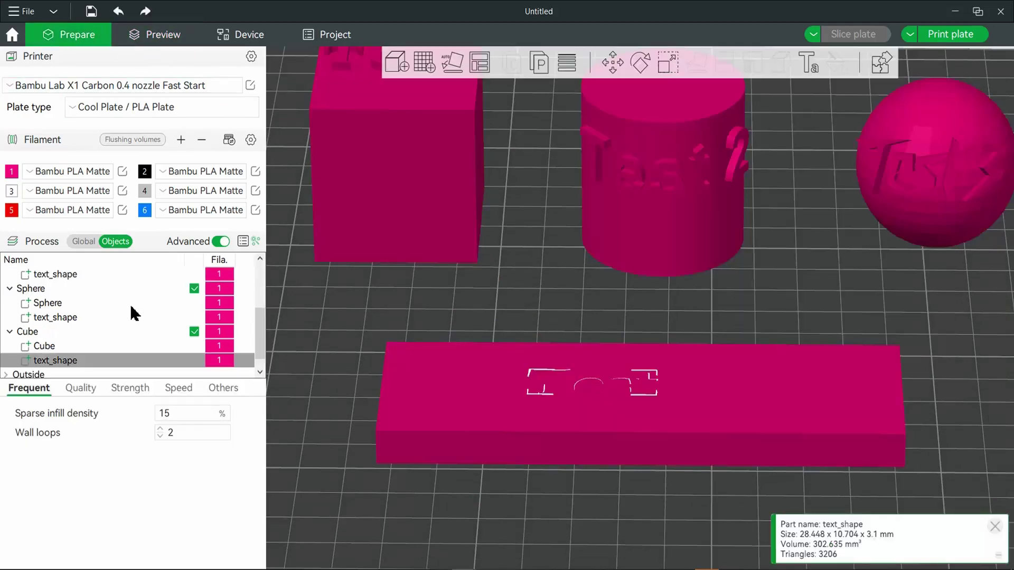
{"action": "right_click", "coordinate": [77, 364]}
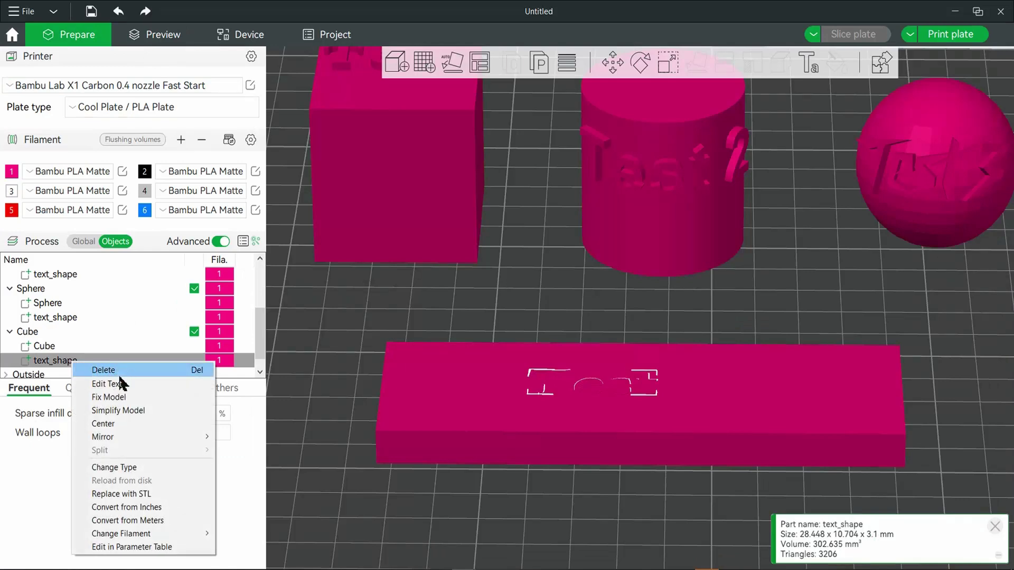
{"action": "left_click", "coordinate": [130, 468]}
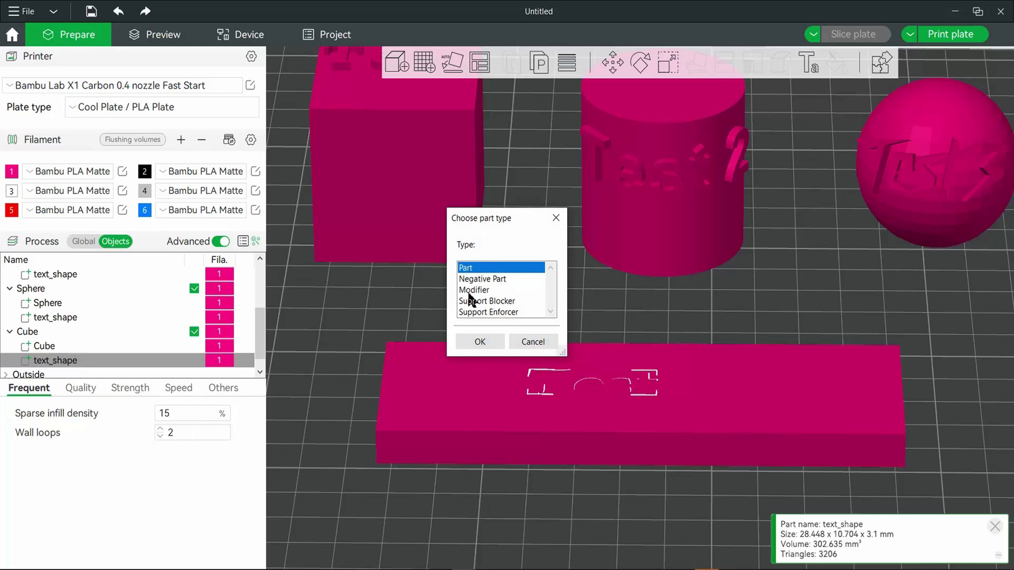
{"action": "left_click", "coordinate": [493, 279]}
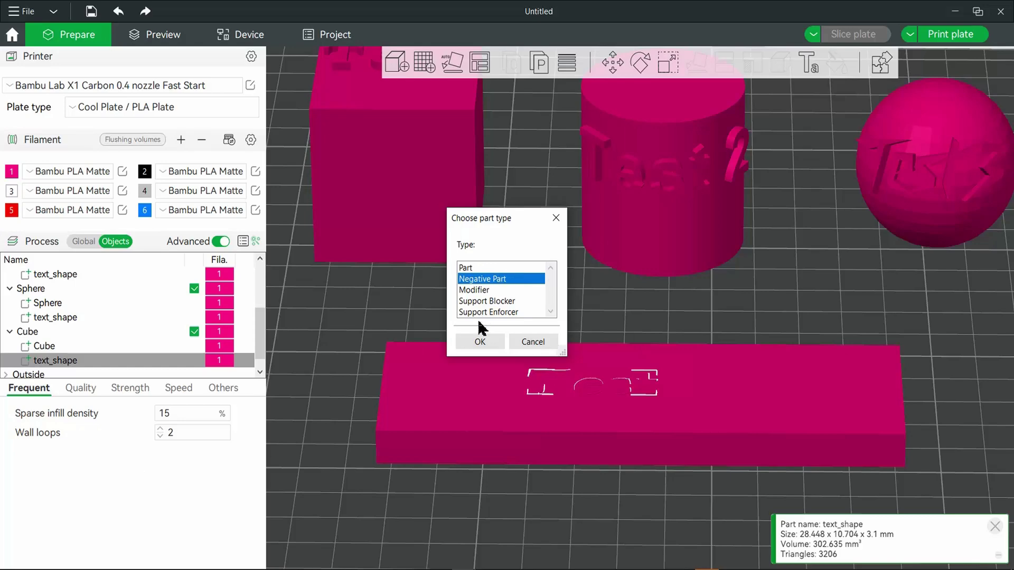
{"action": "left_click", "coordinate": [478, 342]}
{"action": "left_click_drag", "start_coordinate": [588, 292], "coordinate": [647, 285]}
{"action": "left_click", "coordinate": [648, 286]}
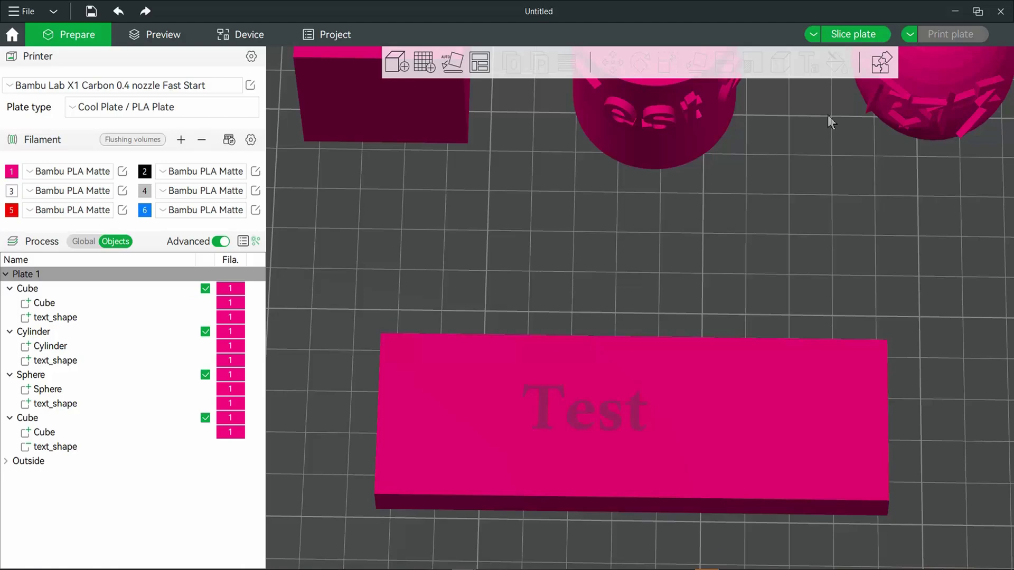
Step: Re-slice Plate 1, orbit the preview to check Test engraved in the bar, and select the cylinder's text part
{"action": "left_click", "coordinate": [850, 37]}
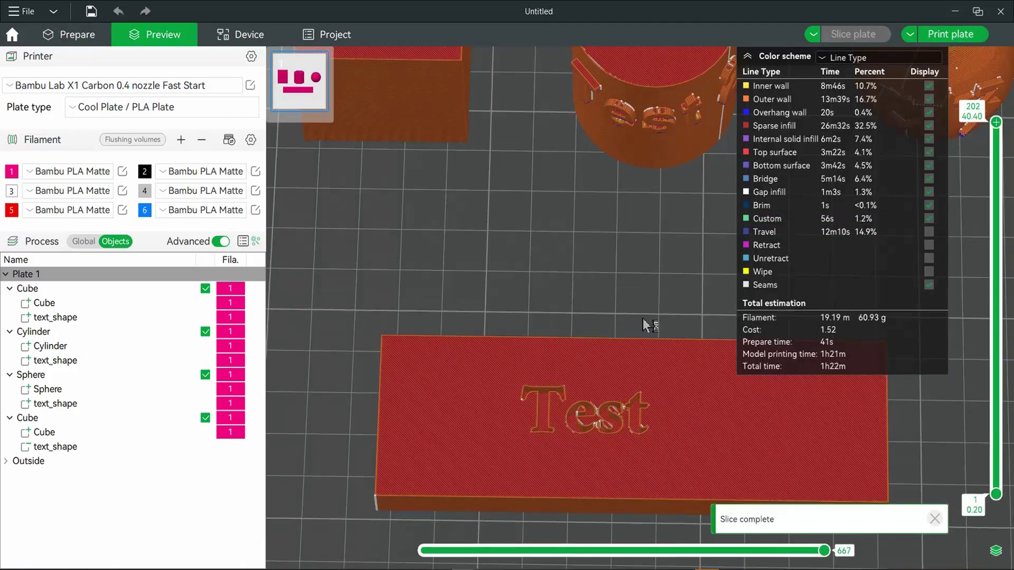
{"action": "left_click_drag", "start_coordinate": [642, 318], "coordinate": [639, 296]}
{"action": "right_click_drag", "start_coordinate": [574, 198], "coordinate": [591, 370]}
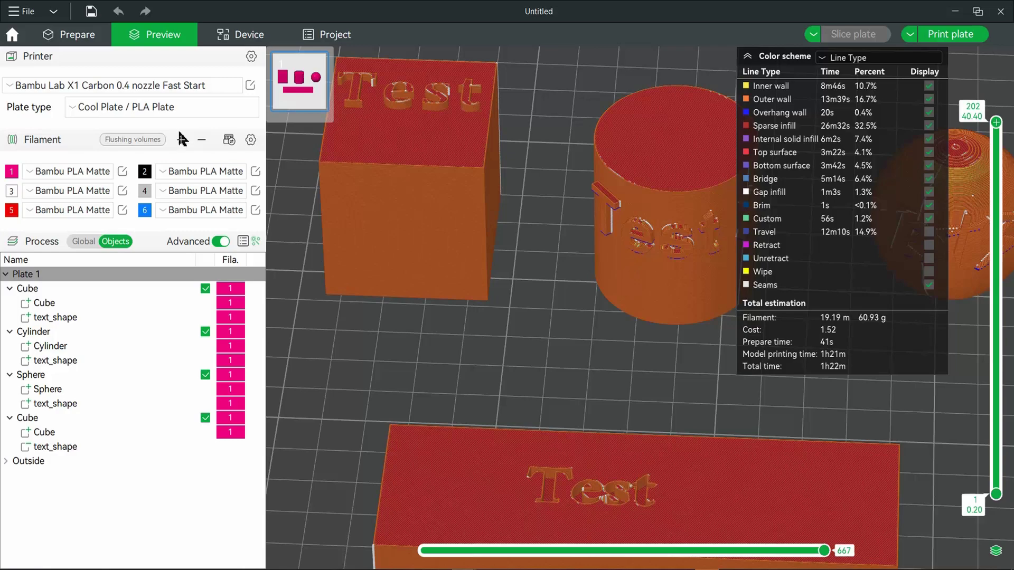
{"action": "left_click", "coordinate": [62, 362]}
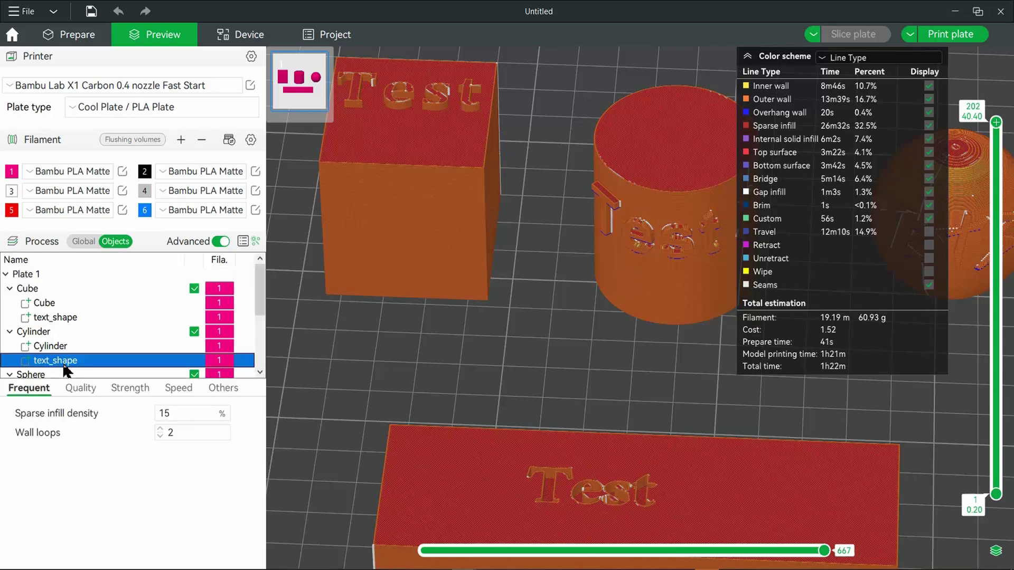
Step: Set the cylinder's Test 2 label to a 2.00 mm embedded depth in the Text tool
{"action": "left_click", "coordinate": [91, 35]}
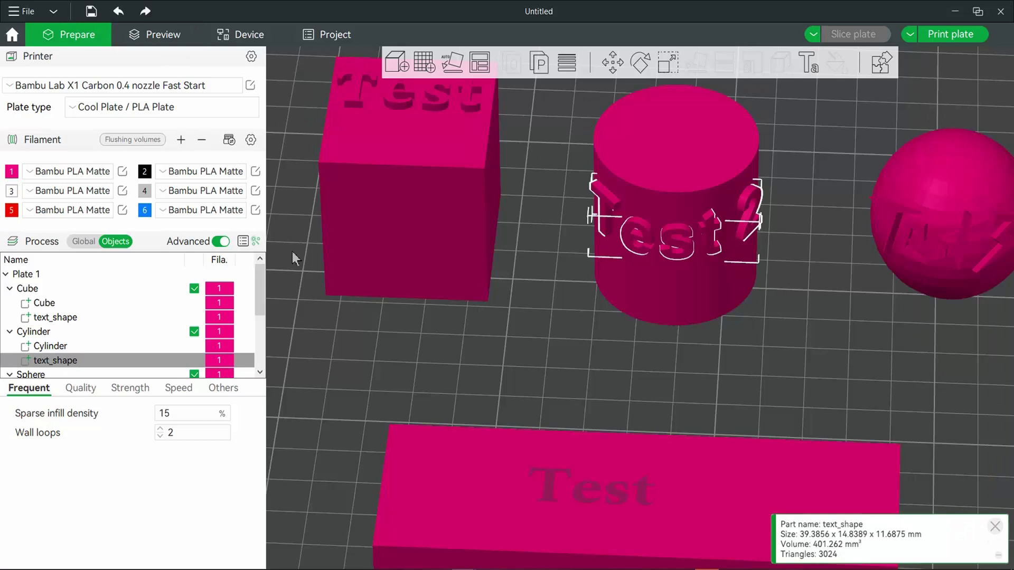
{"action": "left_click", "coordinate": [811, 60]}
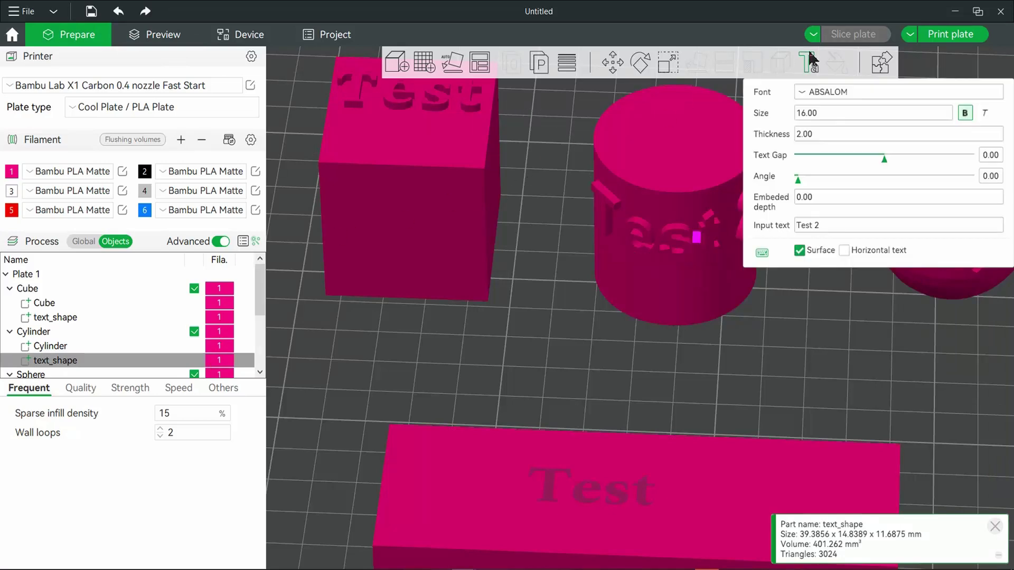
{"action": "left_click", "coordinate": [816, 204]}
{"action": "key", "text": "BackSpace"}
{"action": "key", "text": "BackSpace"}
{"action": "key", "text": "BackSpace"}
{"action": "key", "text": "BackSpace"}
{"action": "type", "text": "2"}
{"action": "left_click", "coordinate": [819, 134]}
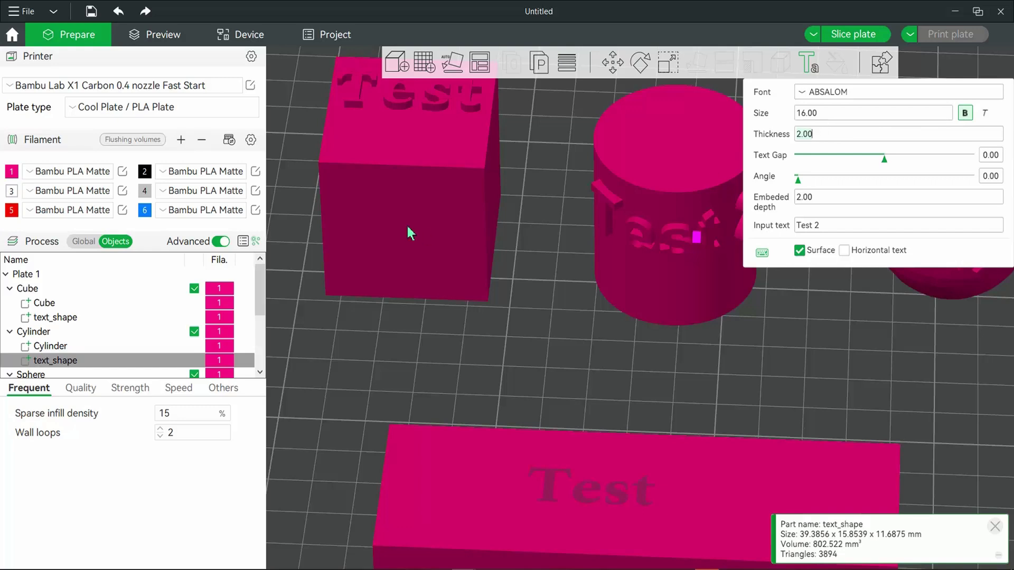
Step: Change the cylinder's text part type to Negative Part
{"action": "right_click", "coordinate": [72, 362]}
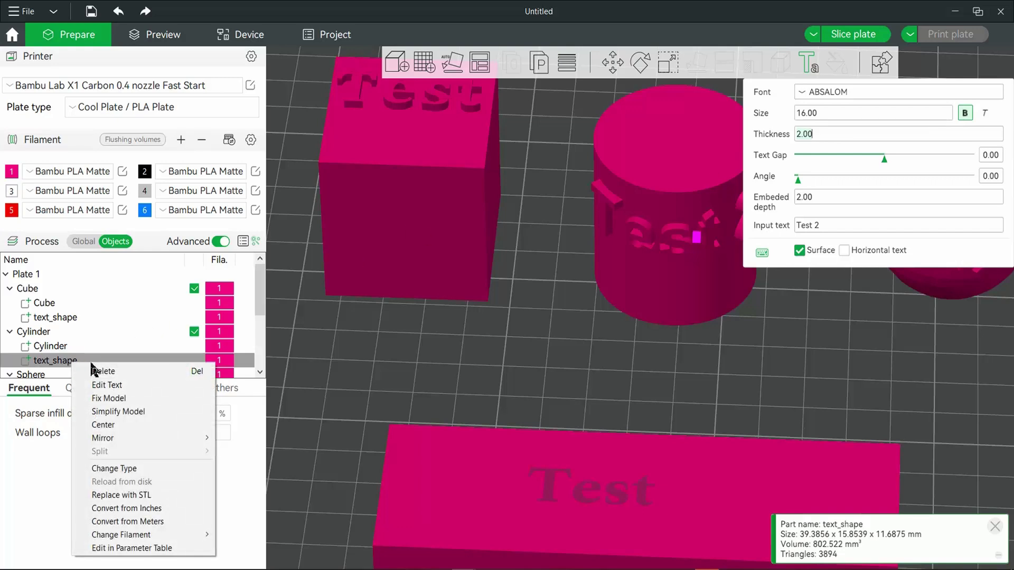
{"action": "left_click", "coordinate": [134, 468]}
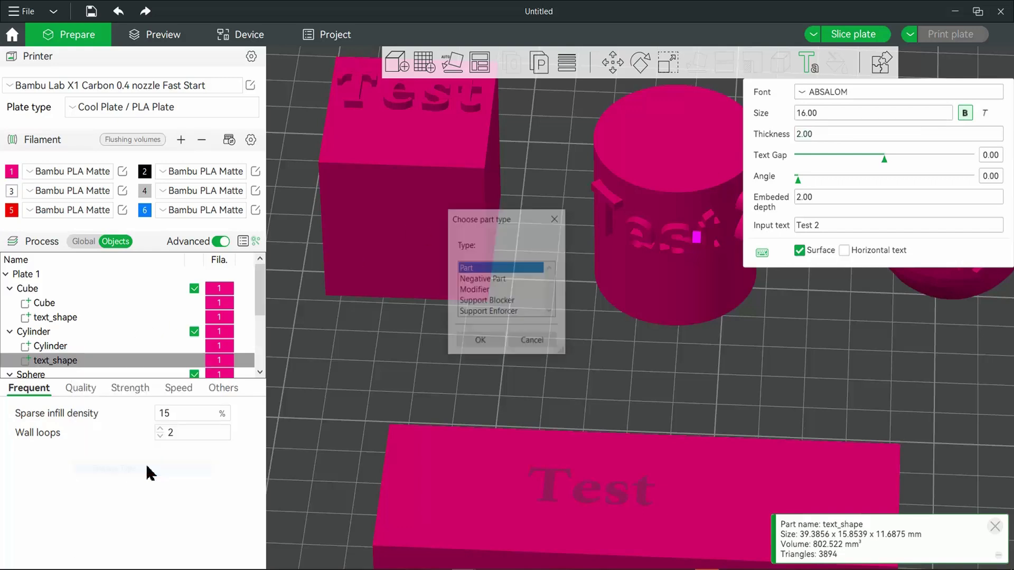
{"action": "left_click", "coordinate": [486, 279]}
{"action": "left_click", "coordinate": [480, 342]}
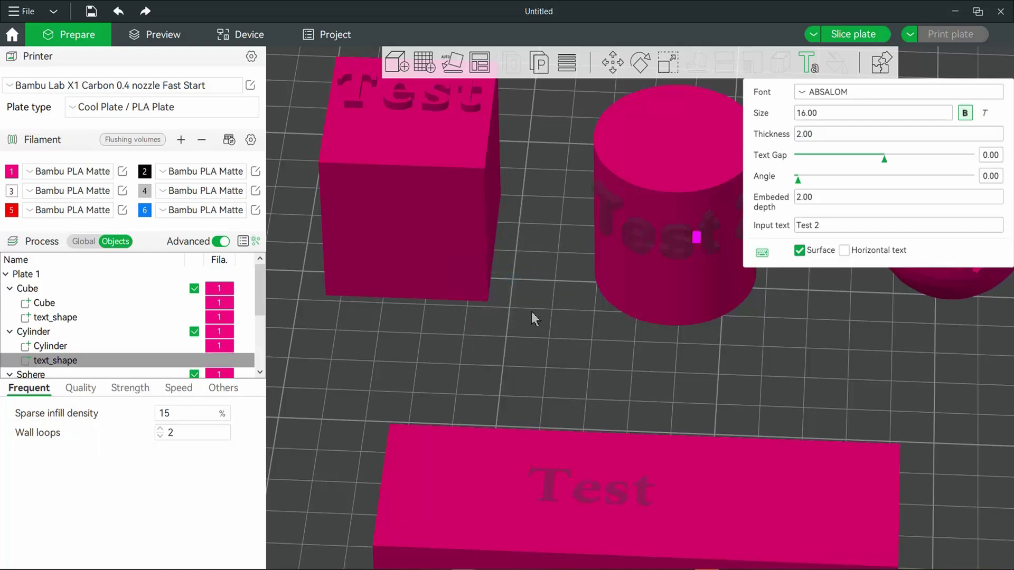
Step: Re-slice Plate 1 (19.27 m, 61.19 g, 1h21m) and view the whole scene from a low front angle
{"action": "left_click", "coordinate": [842, 37]}
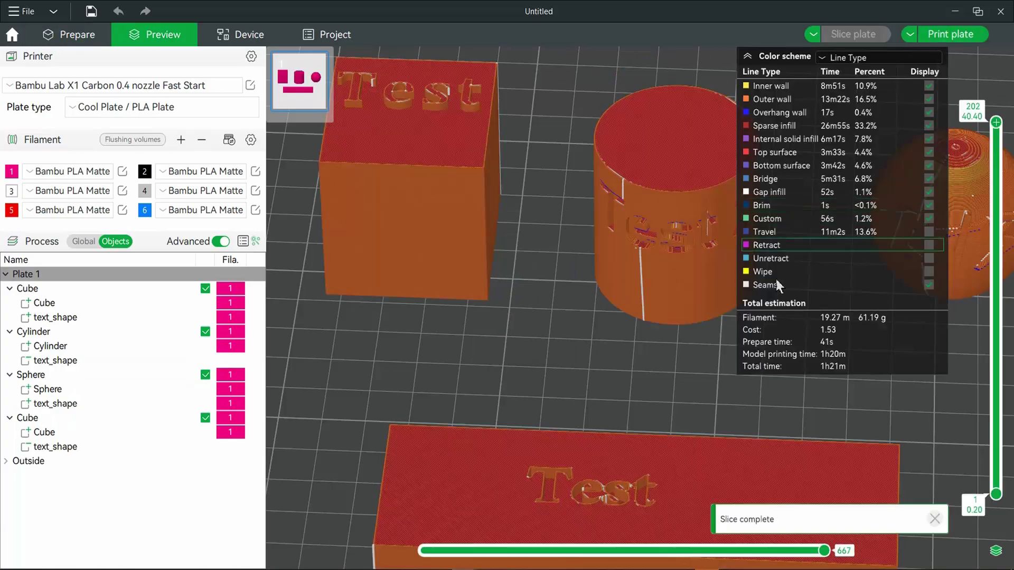
{"action": "left_click_drag", "start_coordinate": [668, 383], "coordinate": [574, 421]}
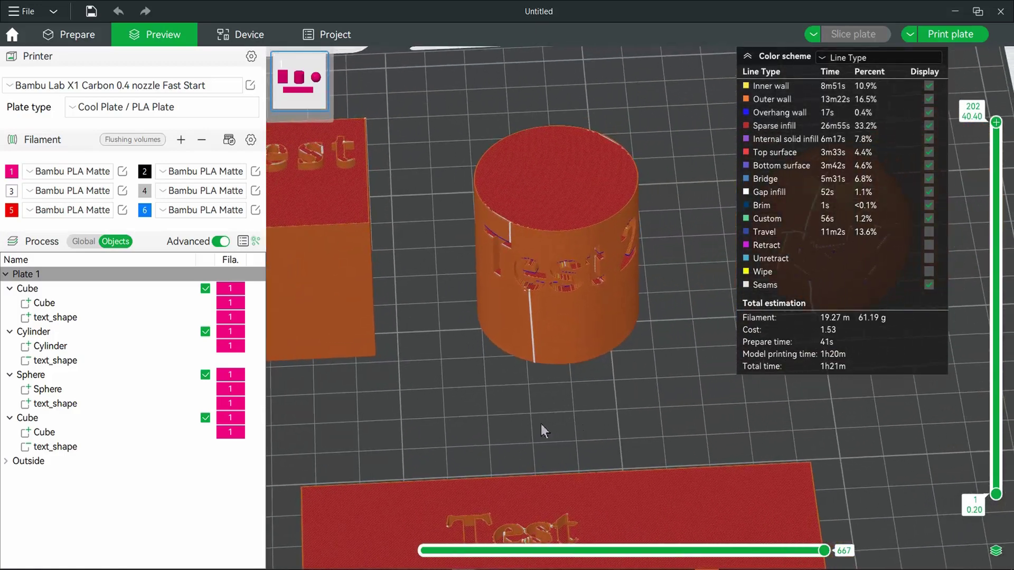
{"action": "scroll", "coordinate": [538, 428], "scroll_direction": "down", "scroll_amount": 5}
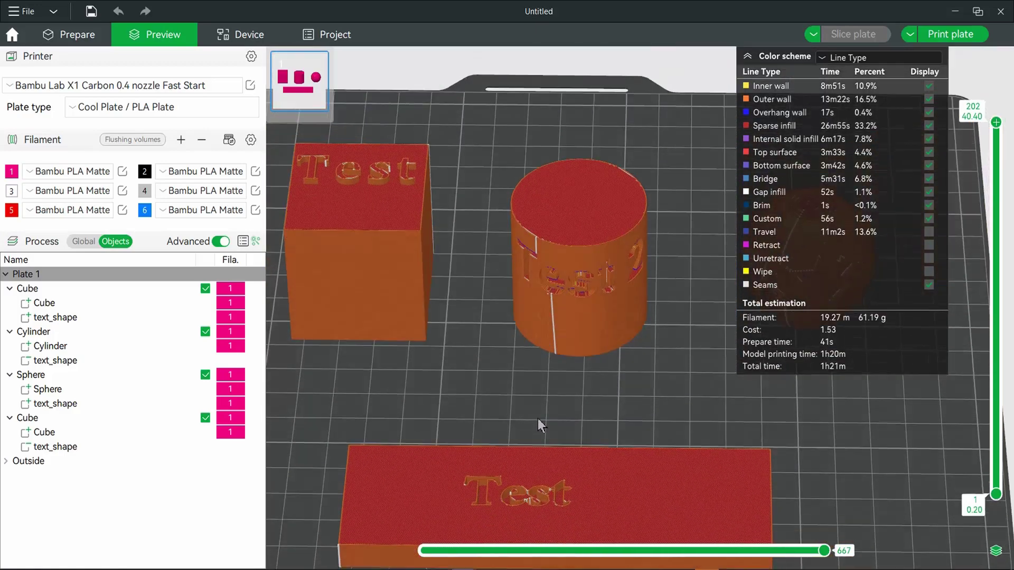
{"action": "scroll", "coordinate": [540, 422], "scroll_direction": "down", "scroll_amount": 2}
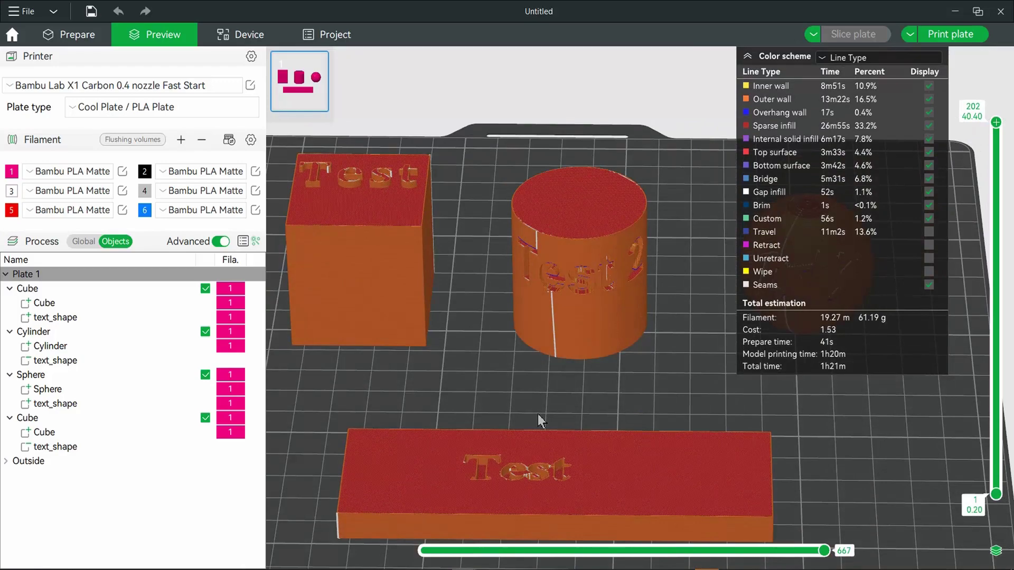